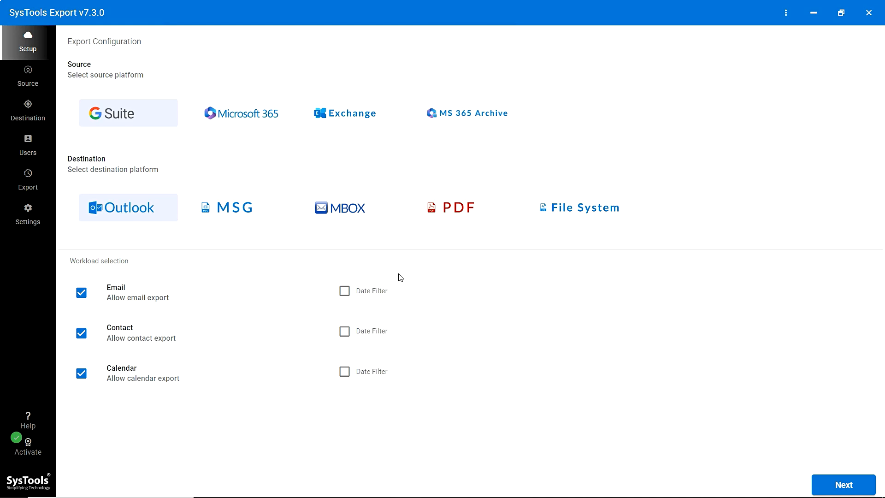
Step: Try Microsoft 365, Exchange and MS 365 Archive as the source platform, returning to G Suite
{"action": "left_click", "coordinate": [253, 116]}
{"action": "left_click", "coordinate": [339, 118]}
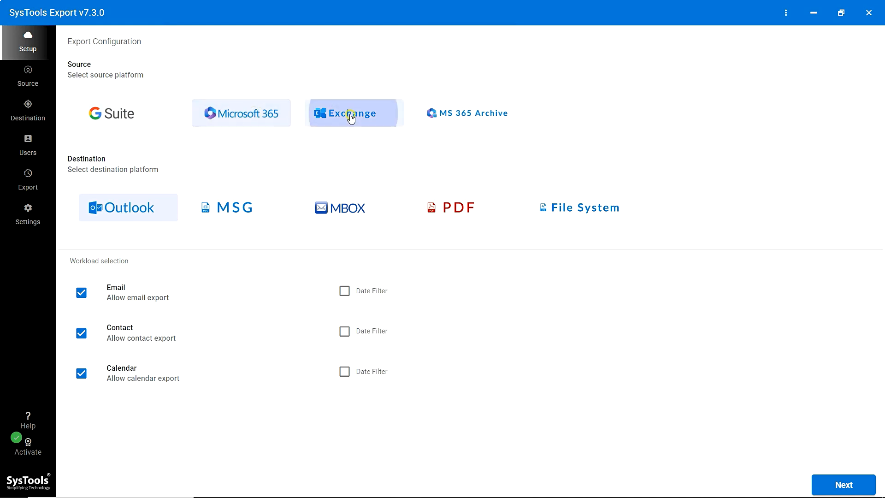
{"action": "left_click", "coordinate": [461, 114]}
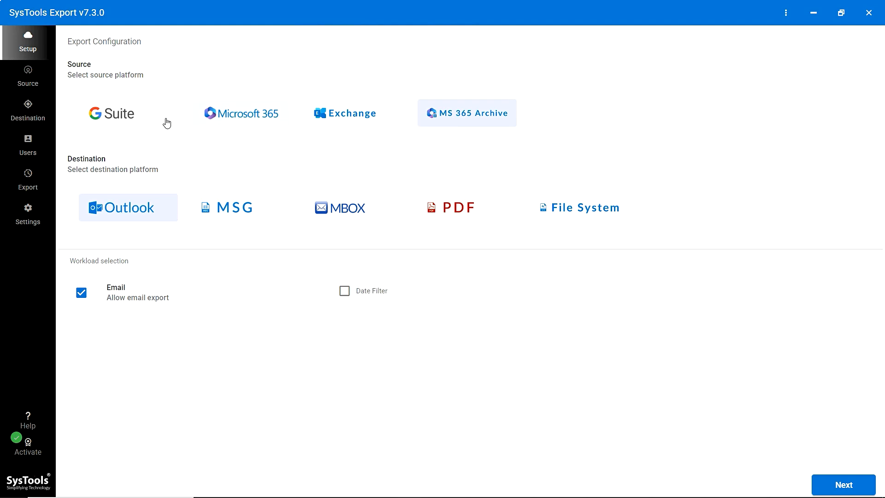
{"action": "left_click", "coordinate": [143, 118]}
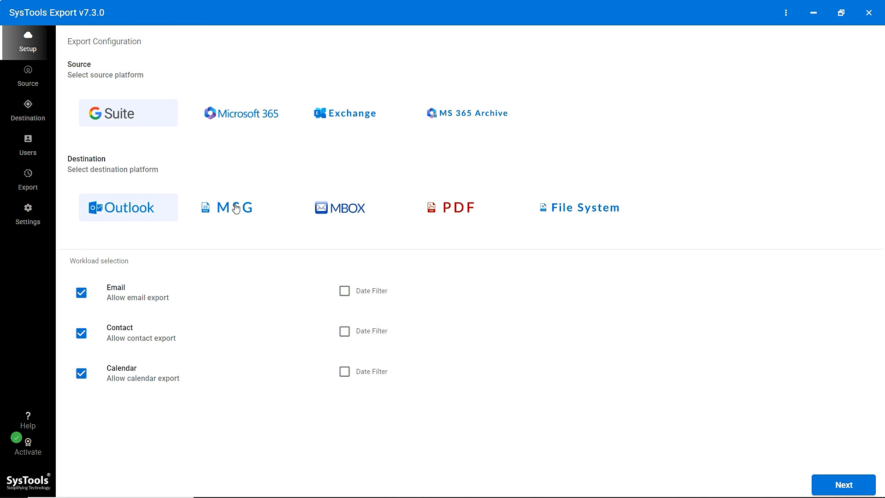
Step: Try MSG, MBOX, PDF and File System as the destination platform, returning to Outlook
{"action": "left_click", "coordinate": [265, 205]}
{"action": "left_click", "coordinate": [357, 206]}
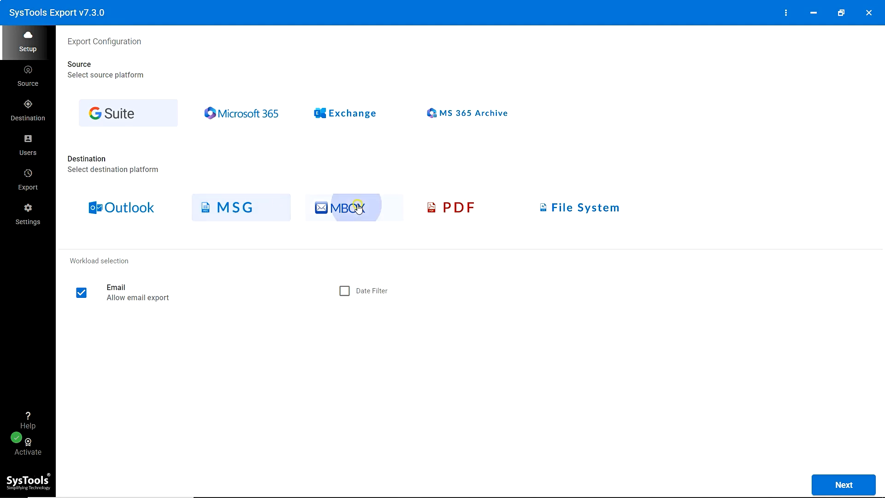
{"action": "left_click", "coordinate": [464, 209]}
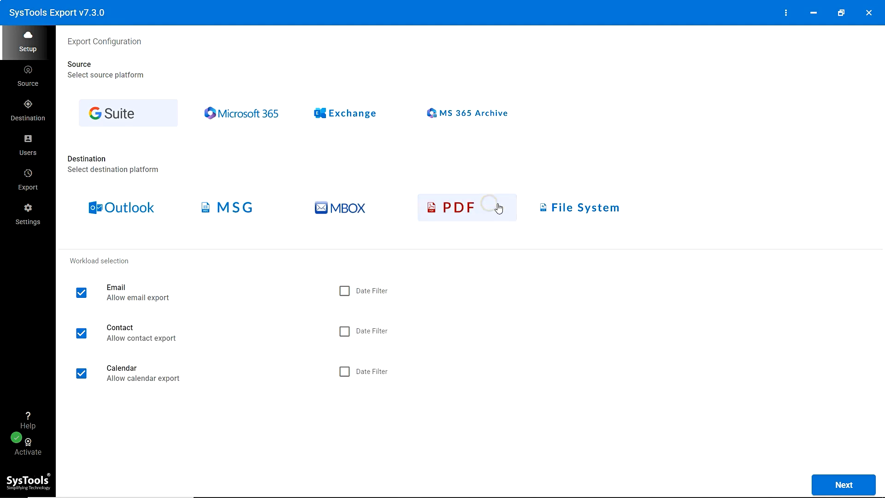
{"action": "left_click", "coordinate": [625, 204]}
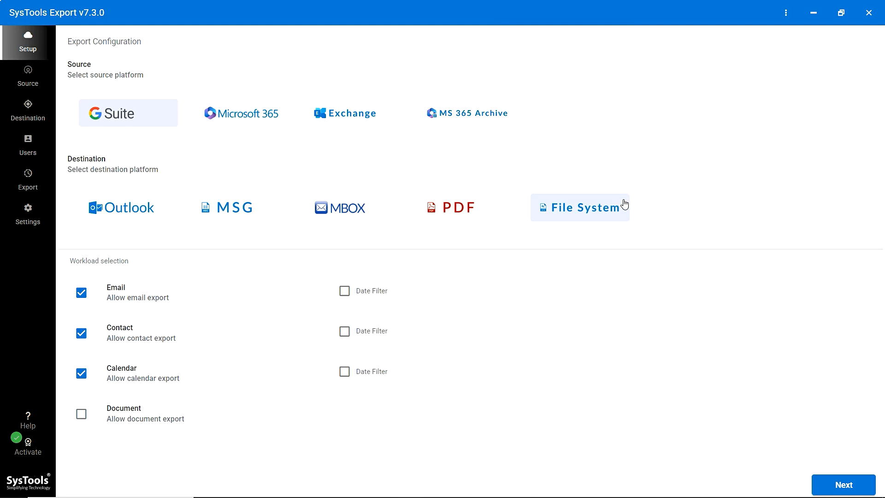
{"action": "left_click", "coordinate": [163, 210]}
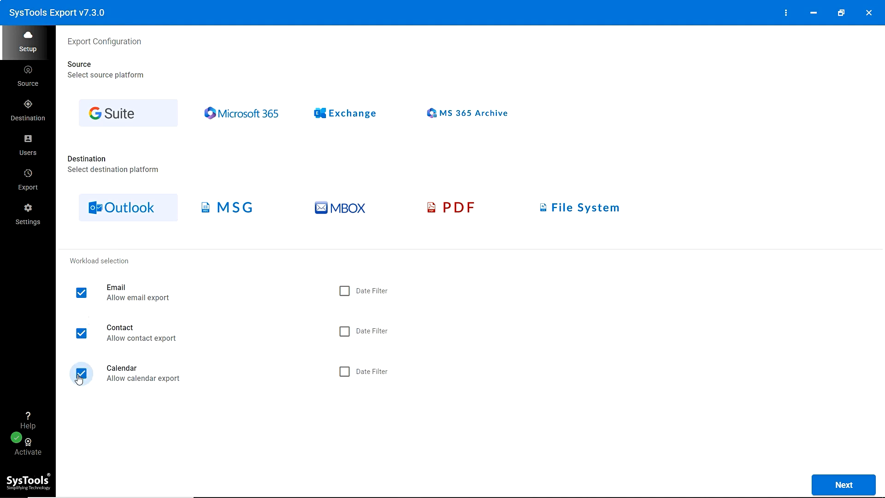
Step: Enable the email workload's date filter and set its start date to 01-01-2025
{"action": "left_click", "coordinate": [345, 291]}
{"action": "left_click", "coordinate": [500, 292]}
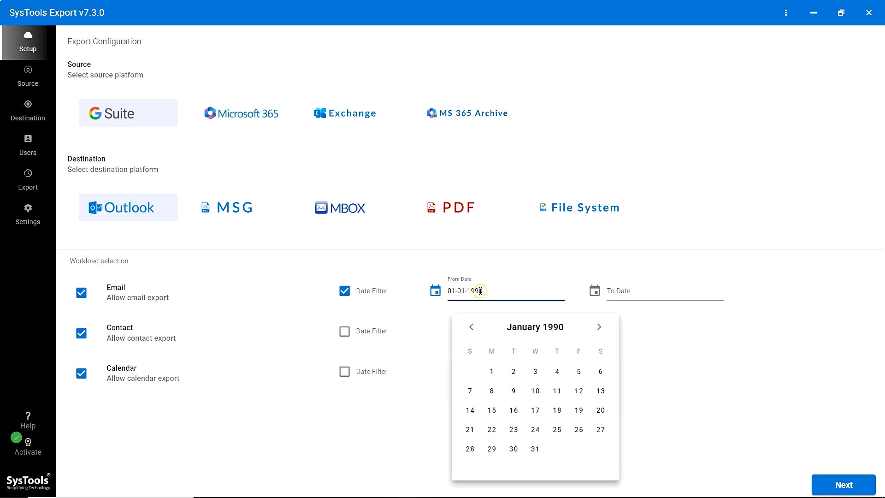
{"action": "left_click", "coordinate": [543, 327]}
{"action": "left_click", "coordinate": [600, 327]}
{"action": "left_click", "coordinate": [599, 326]}
{"action": "left_click", "coordinate": [599, 327]}
{"action": "left_click", "coordinate": [599, 327]}
{"action": "left_click", "coordinate": [600, 326]}
{"action": "left_click", "coordinate": [600, 327]}
{"action": "left_click", "coordinate": [599, 326]}
{"action": "left_click", "coordinate": [600, 327]}
{"action": "left_click", "coordinate": [484, 357]}
{"action": "left_click", "coordinate": [534, 371]}
Step: Set the email filter's end date to 14-07-2025 and give Contact and Calendar the same 01-01-2025 to 14-07-2025 range
{"action": "left_click", "coordinate": [630, 293]}
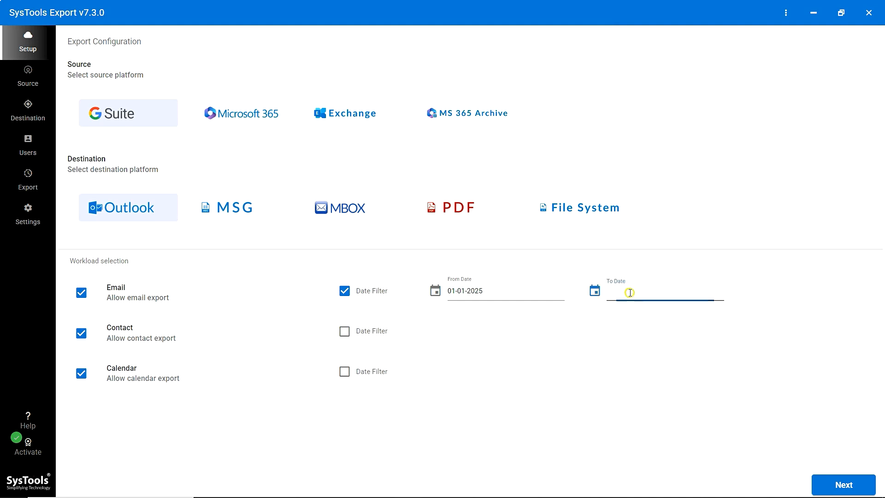
{"action": "left_click", "coordinate": [651, 409]}
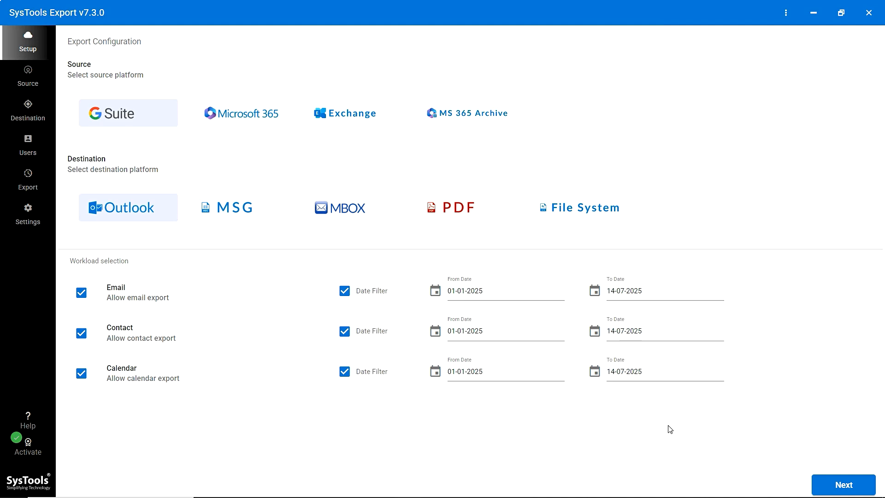
{"action": "left_click", "coordinate": [835, 488]}
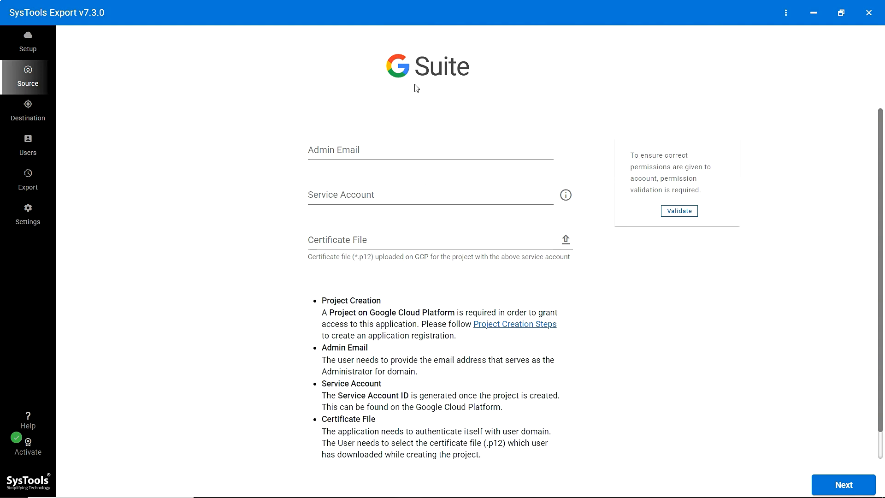
Step: Enter the domain administrator's email and the service account ID for the G Suite source
{"action": "left_click", "coordinate": [369, 150]}
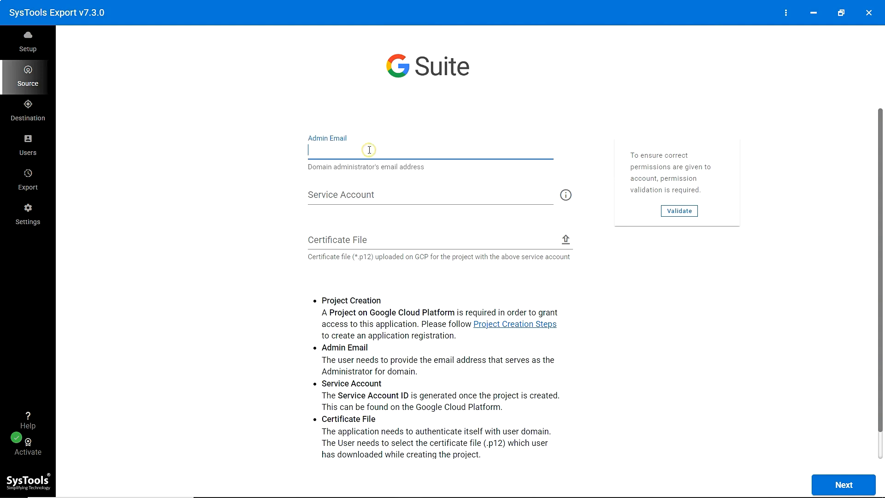
{"action": "key", "text": "ctrl+v"}
{"action": "left_click", "coordinate": [378, 193]}
{"action": "key", "text": "ctrl+v"}
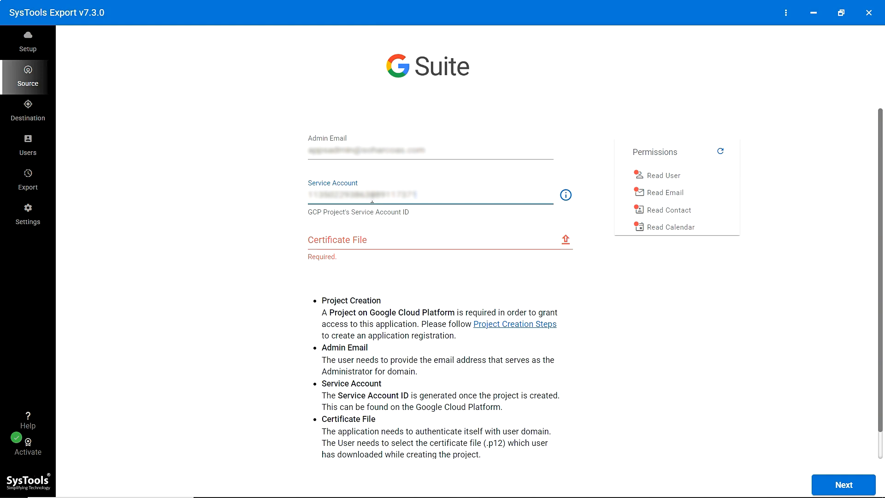
Step: Attach the certificate file SoharcoasAsDestination-d0d26963b67f.p12 and validate the G Suite source permissions
{"action": "left_click", "coordinate": [379, 244]}
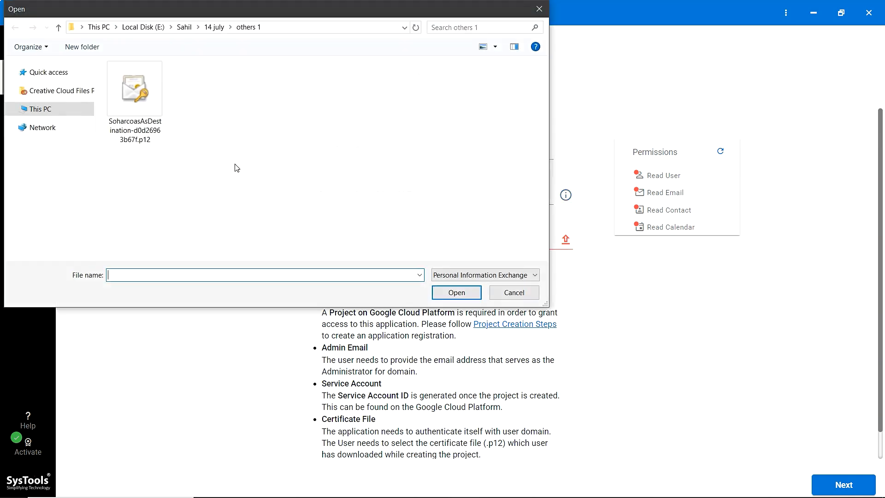
{"action": "left_click", "coordinate": [147, 113]}
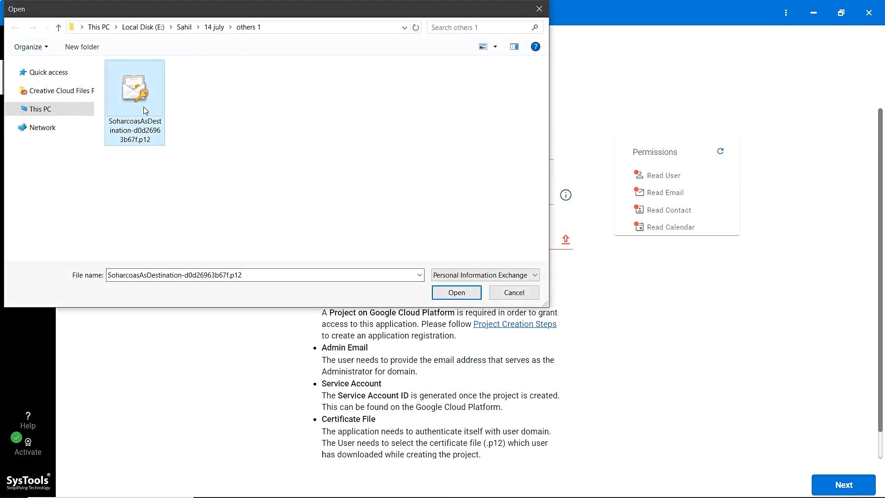
{"action": "left_click", "coordinate": [463, 294]}
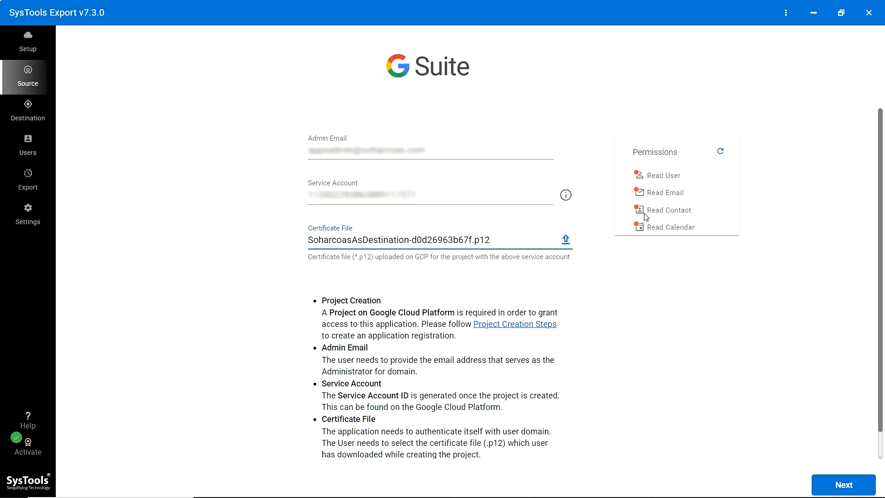
{"action": "left_click", "coordinate": [721, 153]}
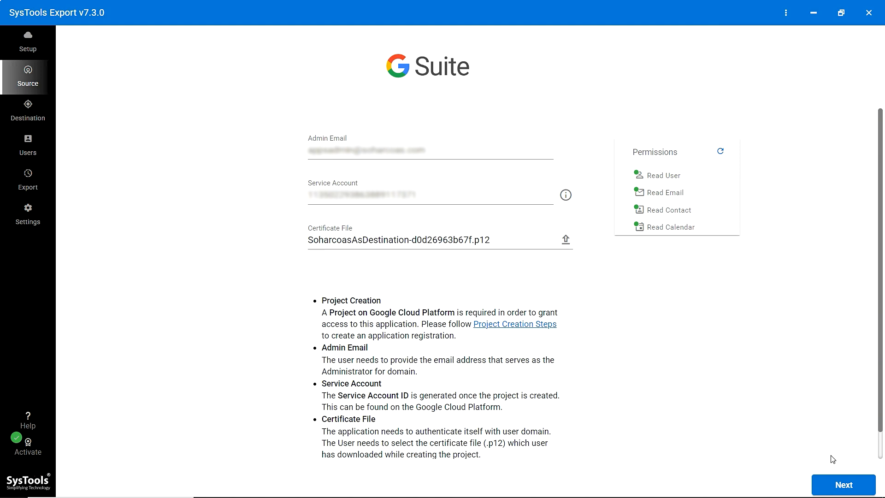
{"action": "left_click", "coordinate": [838, 493]}
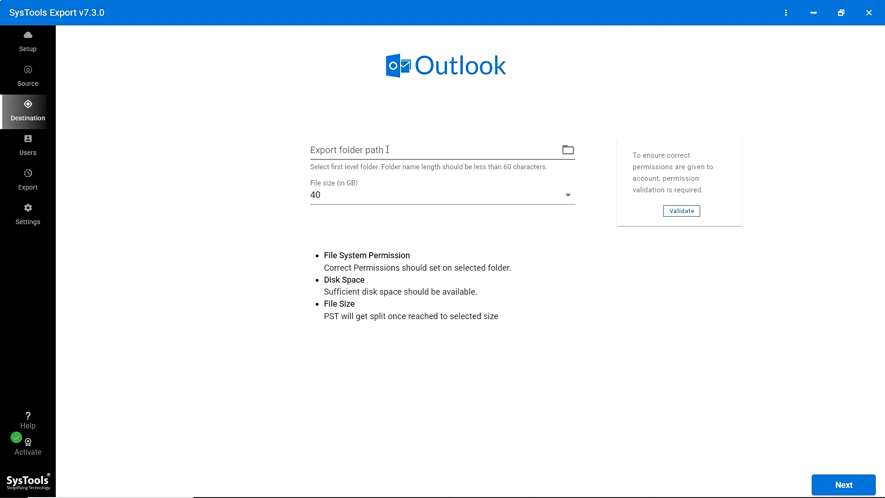
Step: Set the Outlook export folder to E:\File and validate the destination permissions
{"action": "left_click", "coordinate": [568, 151]}
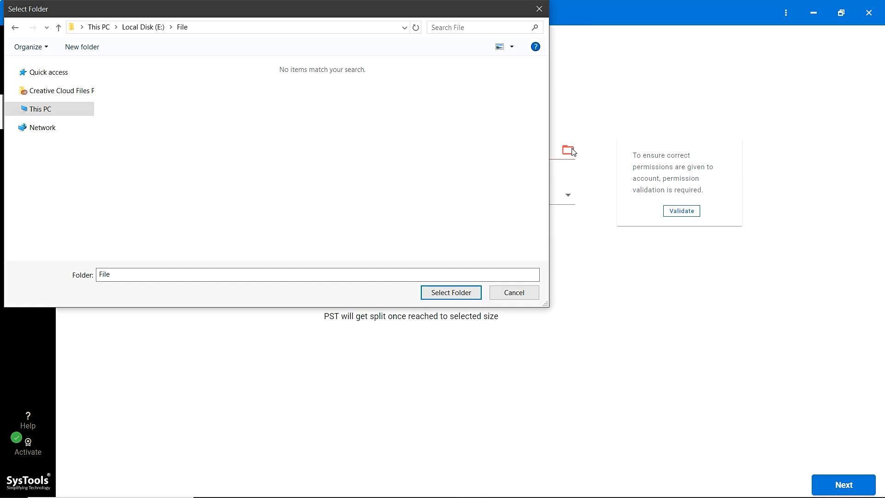
{"action": "left_click", "coordinate": [450, 292]}
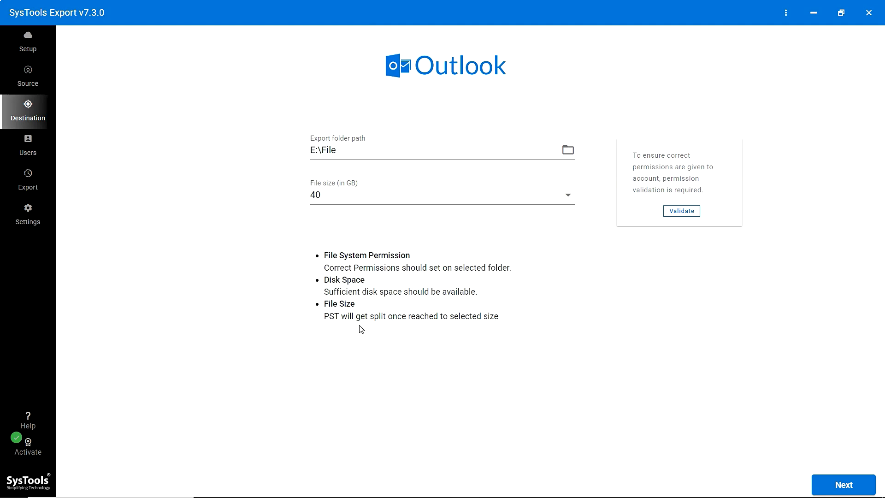
{"action": "left_click", "coordinate": [671, 213]}
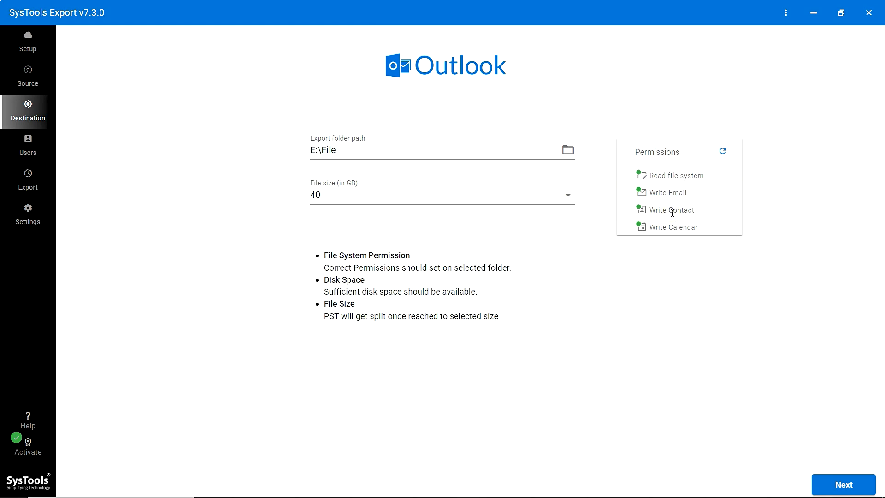
{"action": "left_click", "coordinate": [839, 484]}
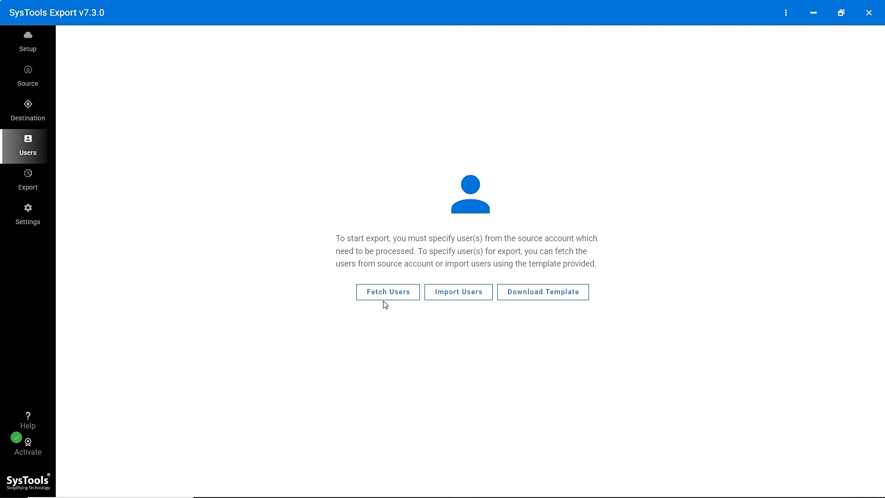
Step: Download the user import template as ExportUserMappingSample.csv to E:\Files and open it in Excel
{"action": "left_click", "coordinate": [535, 296]}
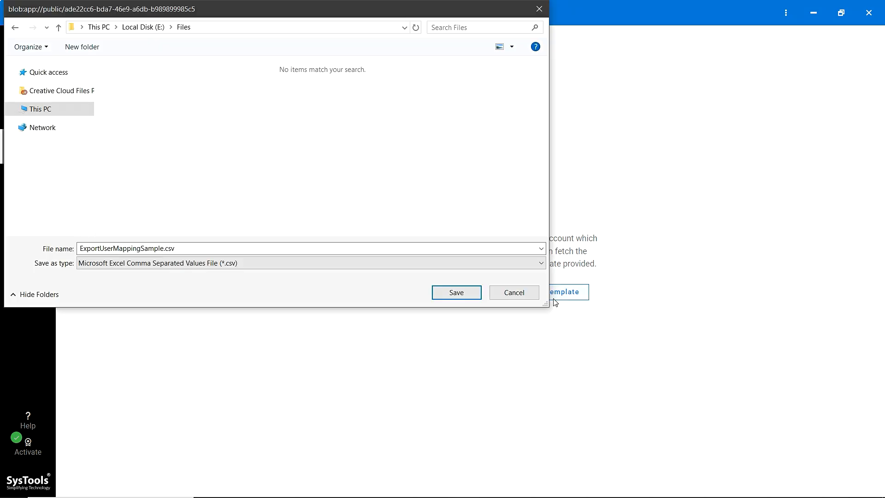
{"action": "left_click", "coordinate": [469, 293]}
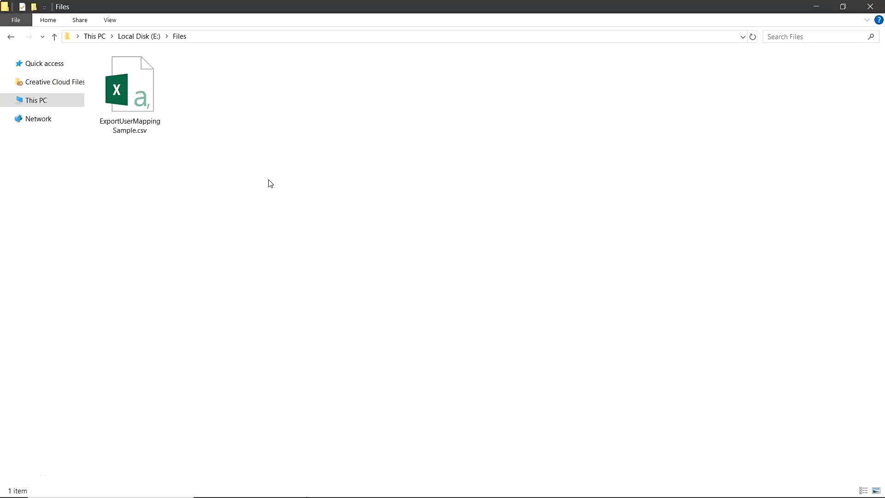
{"action": "left_click", "coordinate": [144, 98]}
{"action": "double_click", "coordinate": [144, 97]}
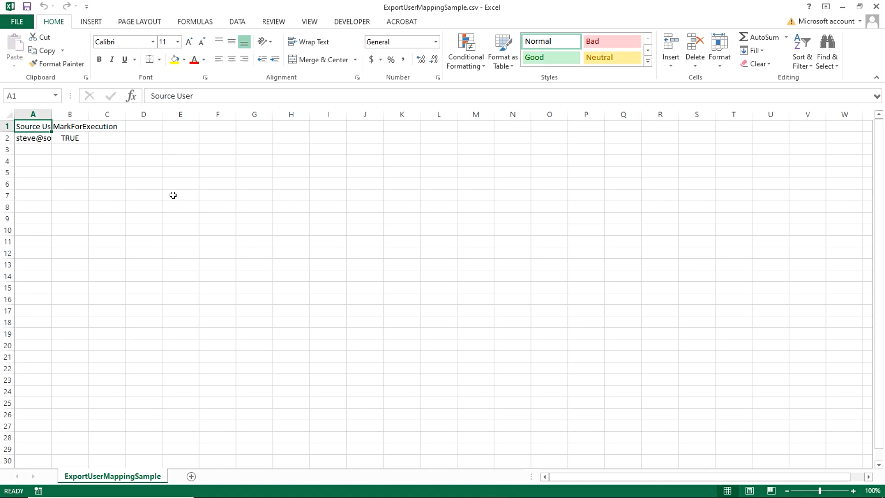
Step: Fit column A to its contents and examine the template's Source User and MarkForExecution columns
{"action": "scroll", "coordinate": [168, 232], "scroll_direction": "up", "scroll_amount": 4, "text": "ctrl"}
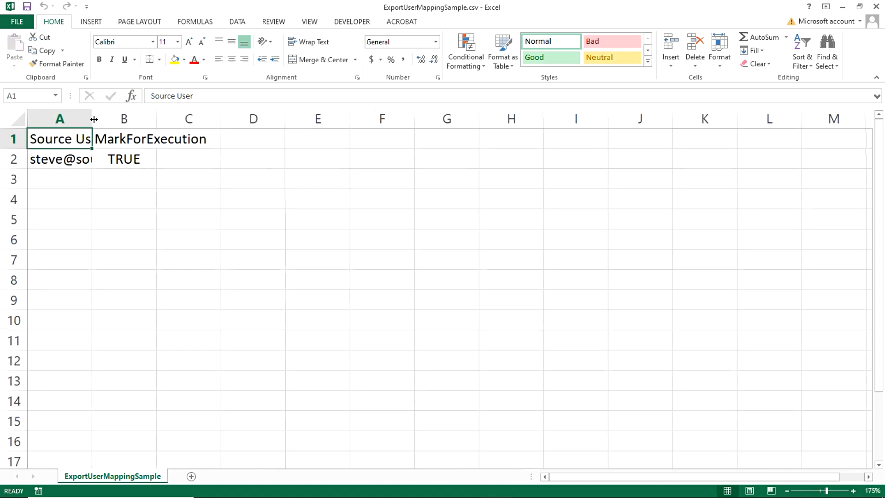
{"action": "double_click", "coordinate": [93, 118]}
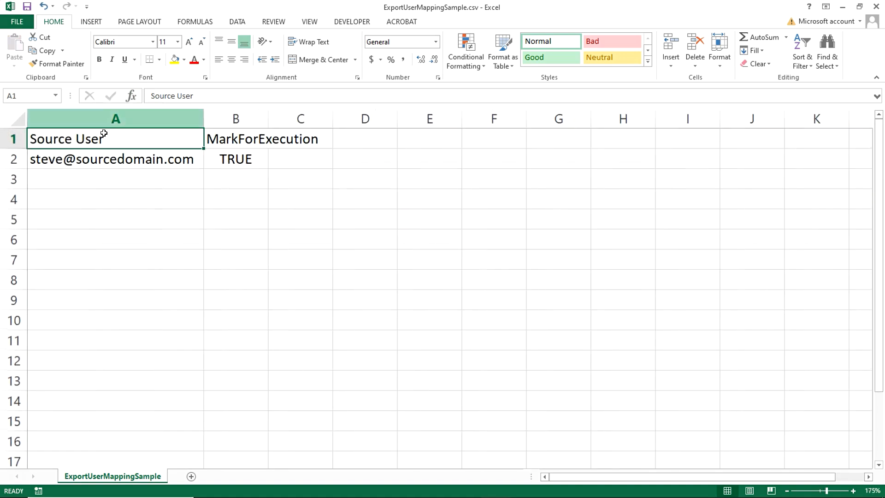
{"action": "left_click", "coordinate": [231, 172]}
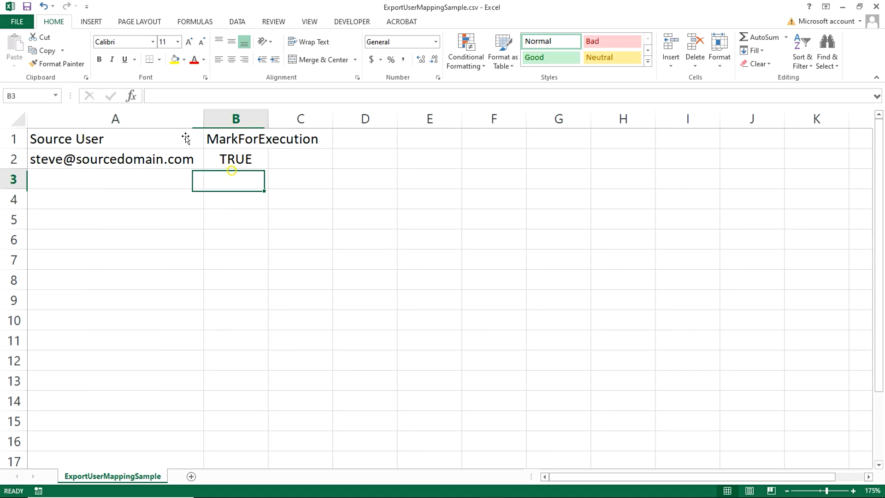
{"action": "left_click", "coordinate": [226, 198]}
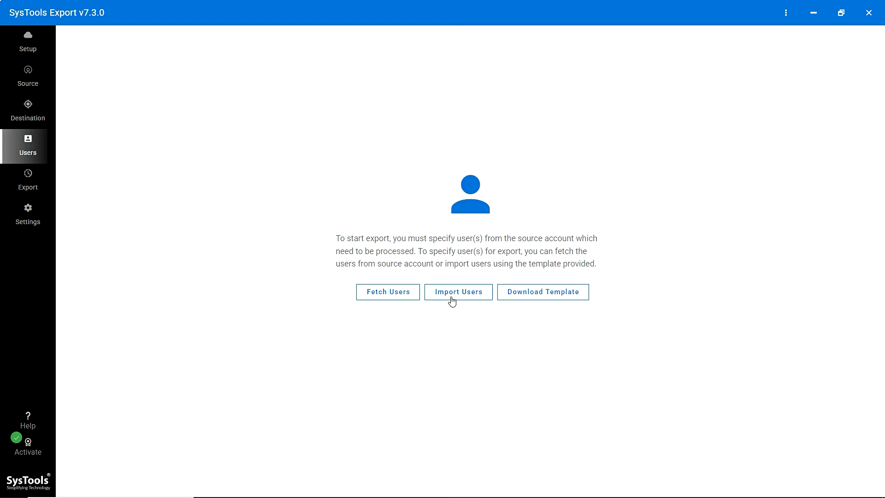
Step: Return to SysTools Export and fetch the users from the source account
{"action": "left_click", "coordinate": [382, 296]}
{"action": "left_click", "coordinate": [539, 283]}
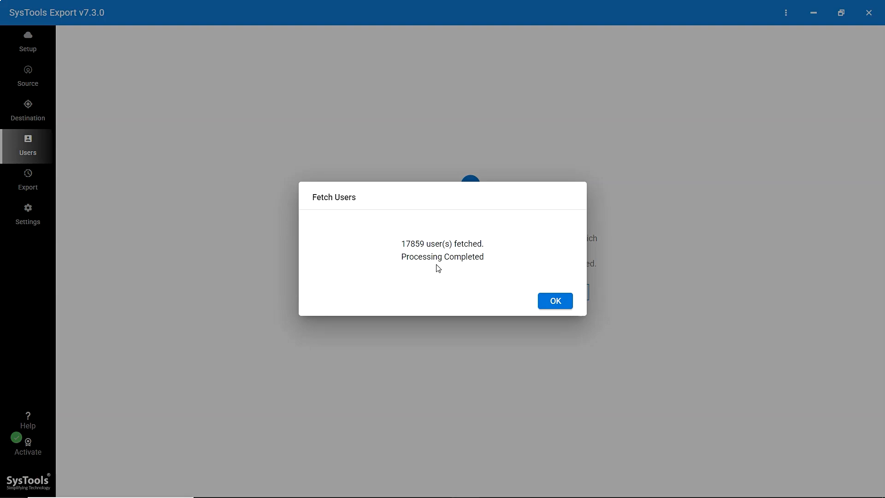
{"action": "left_click", "coordinate": [555, 300]}
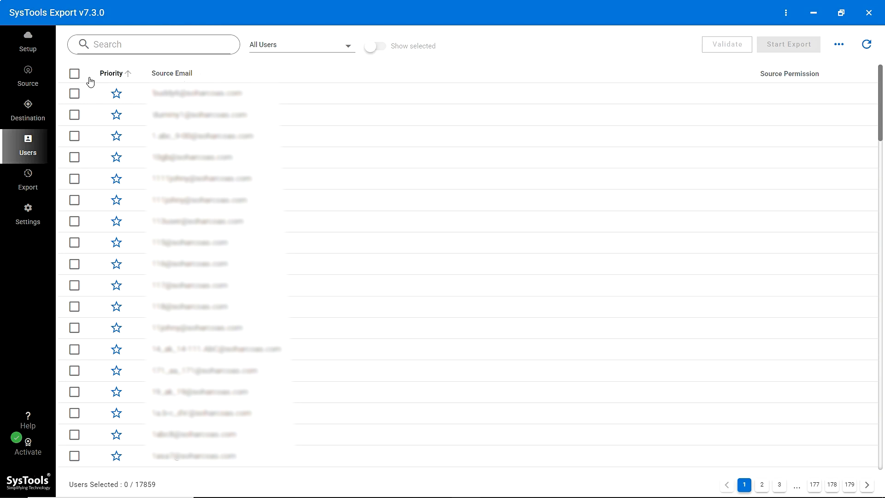
Step: Select the first two users in the list for export and mark both as priority
{"action": "left_click", "coordinate": [76, 94]}
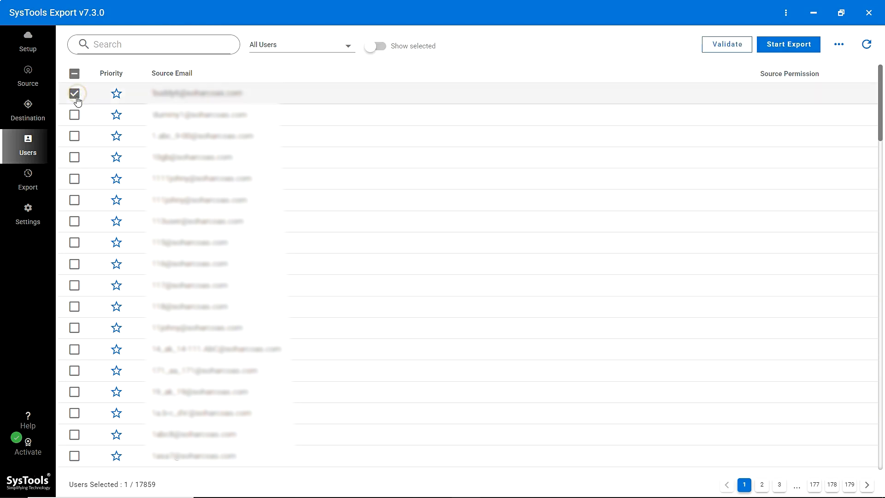
{"action": "left_click", "coordinate": [74, 116]}
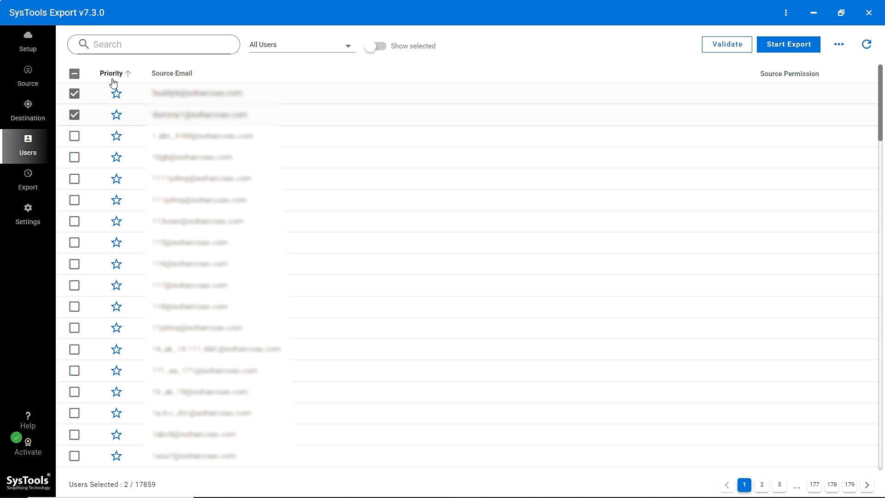
{"action": "left_click", "coordinate": [115, 93]}
{"action": "left_click", "coordinate": [116, 114]}
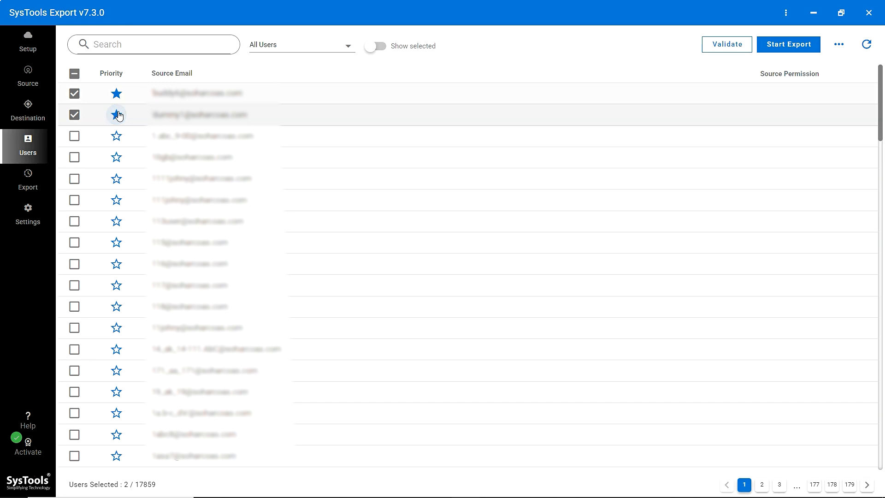
Step: Search the user list for the specific user's e-mail address and select that user for export
{"action": "left_click", "coordinate": [124, 44]}
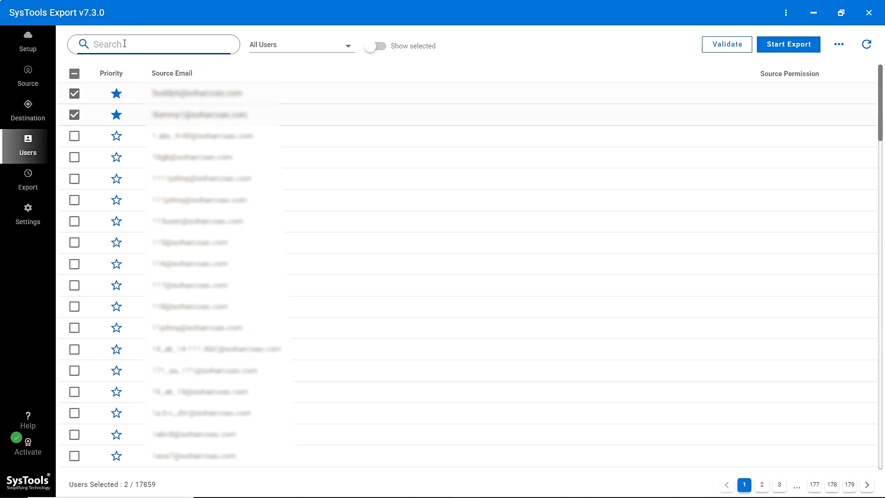
{"action": "key", "text": "ctrl+v"}
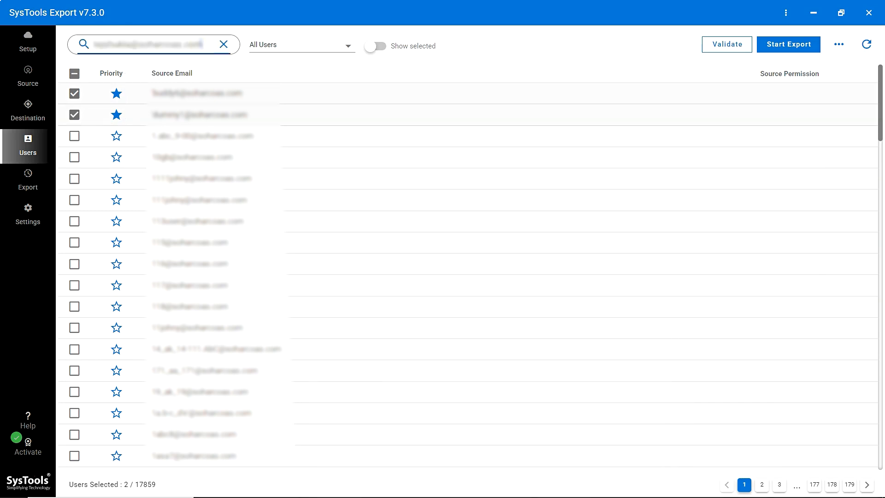
{"action": "key", "text": "Return"}
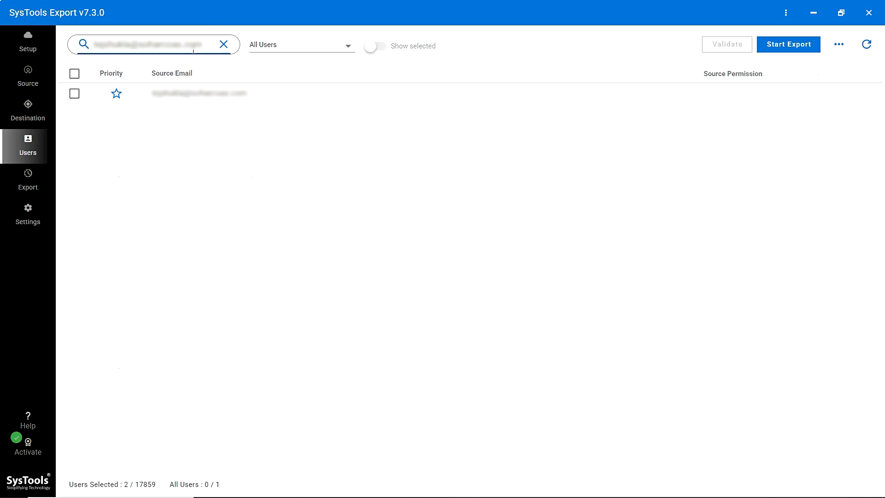
{"action": "left_click", "coordinate": [78, 94]}
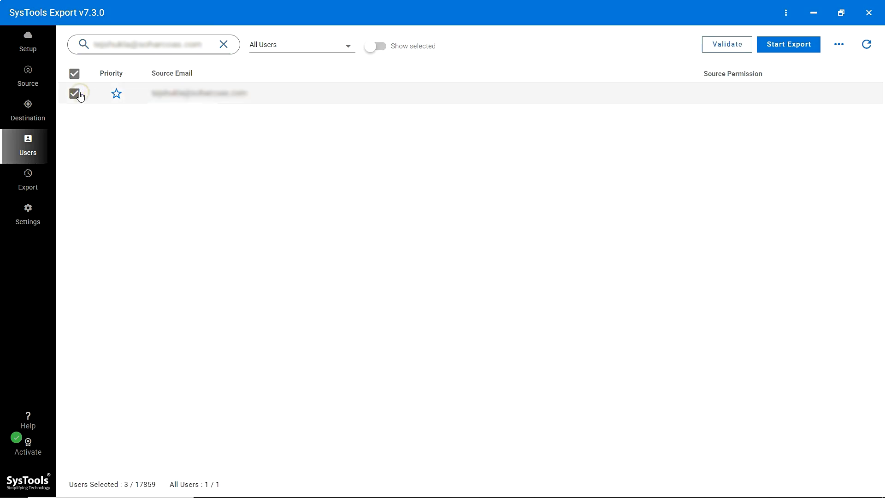
Step: List only the selected users without the search filter and deselect the two priority users
{"action": "left_click", "coordinate": [348, 46]}
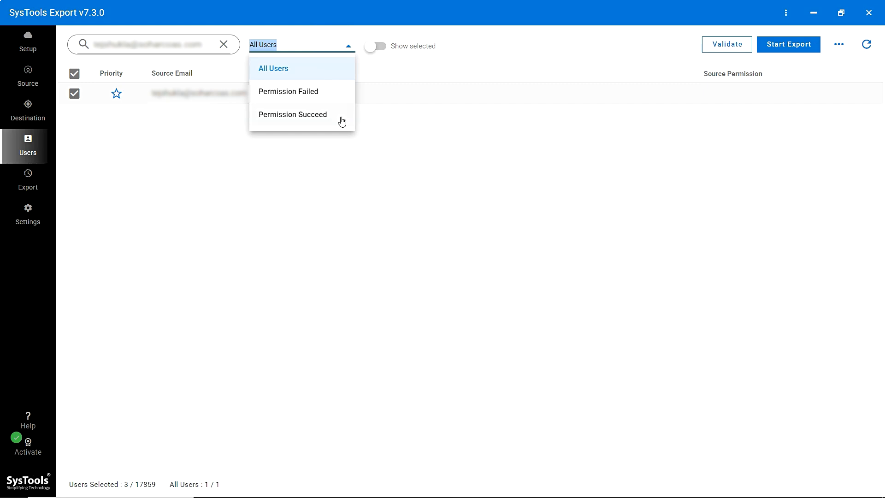
{"action": "left_click", "coordinate": [381, 51]}
{"action": "left_click", "coordinate": [227, 48]}
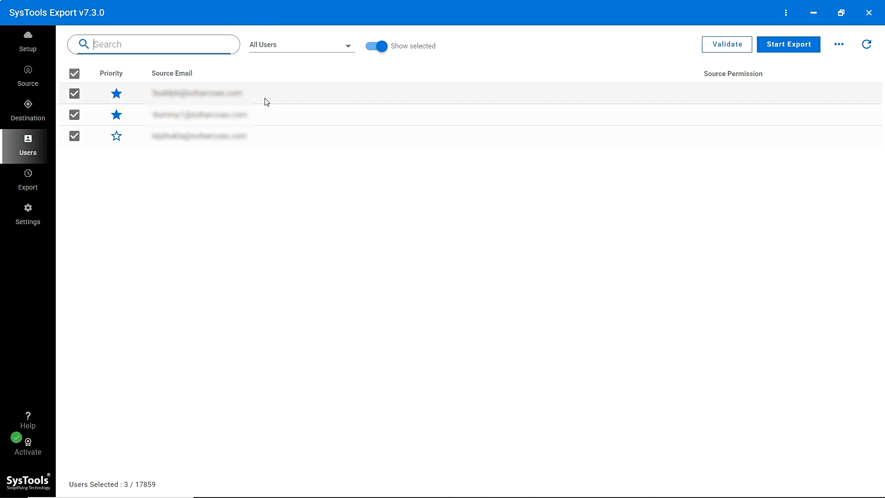
{"action": "left_click", "coordinate": [74, 94]}
{"action": "left_click", "coordinate": [74, 94]}
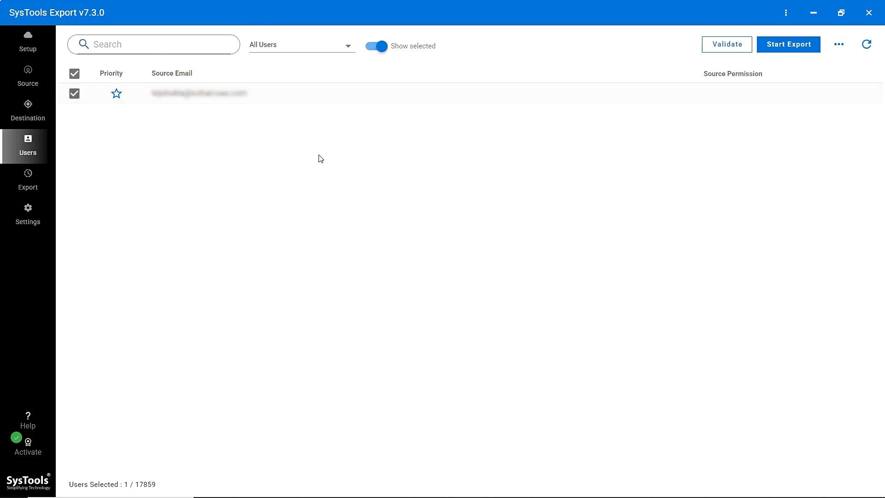
Step: Validate the source permissions of the remaining selected user and refresh the user list
{"action": "left_click", "coordinate": [735, 54]}
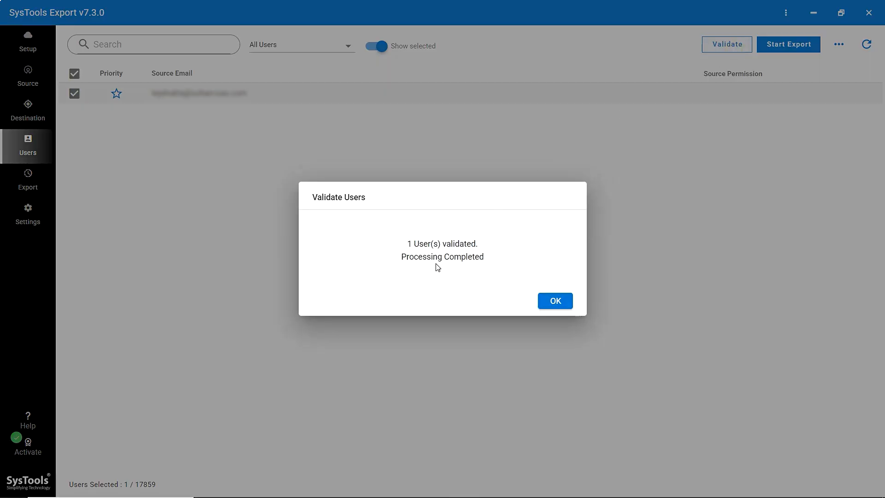
{"action": "left_click", "coordinate": [543, 300]}
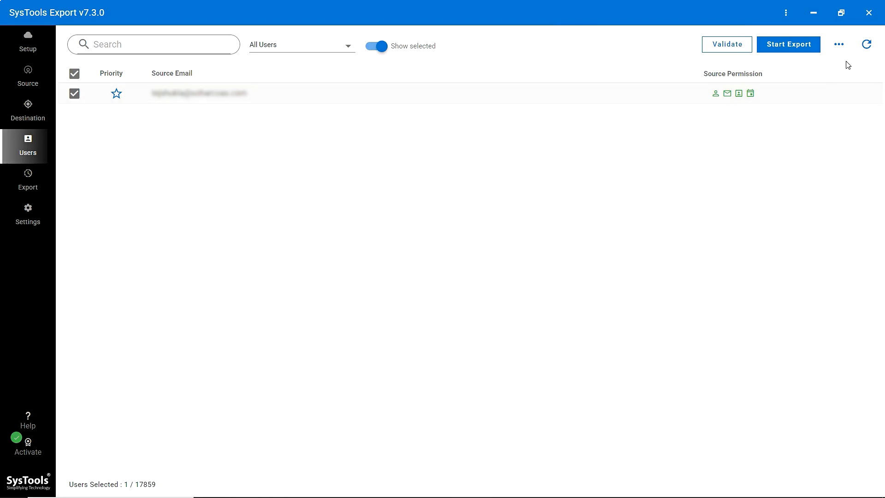
{"action": "left_click", "coordinate": [866, 45]}
{"action": "left_click", "coordinate": [851, 48]}
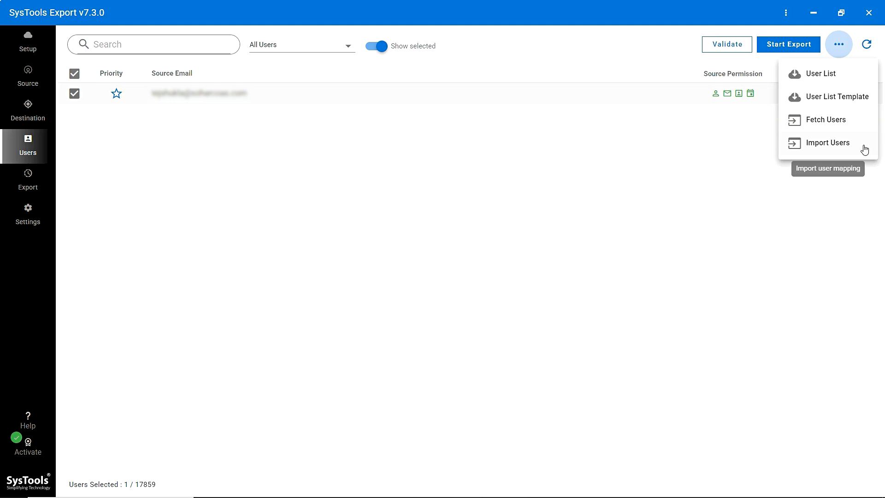
{"action": "left_click", "coordinate": [714, 160]}
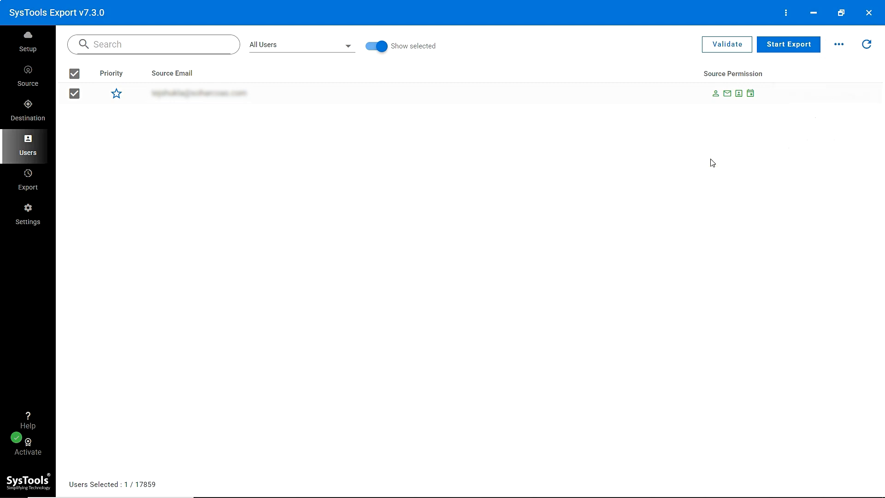
Step: Try 3 concurrent users per account in the general settings and restore the value to 5
{"action": "left_click", "coordinate": [26, 213]}
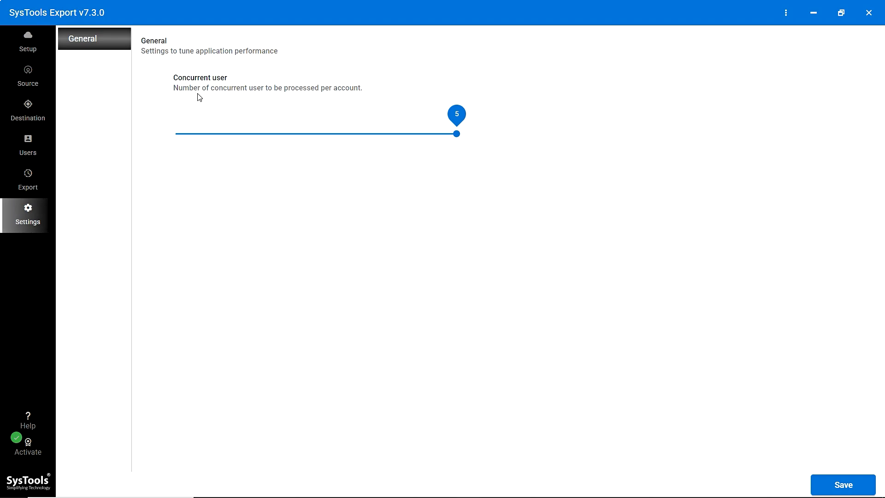
{"action": "left_click_drag", "start_coordinate": [455, 121], "coordinate": [350, 121]}
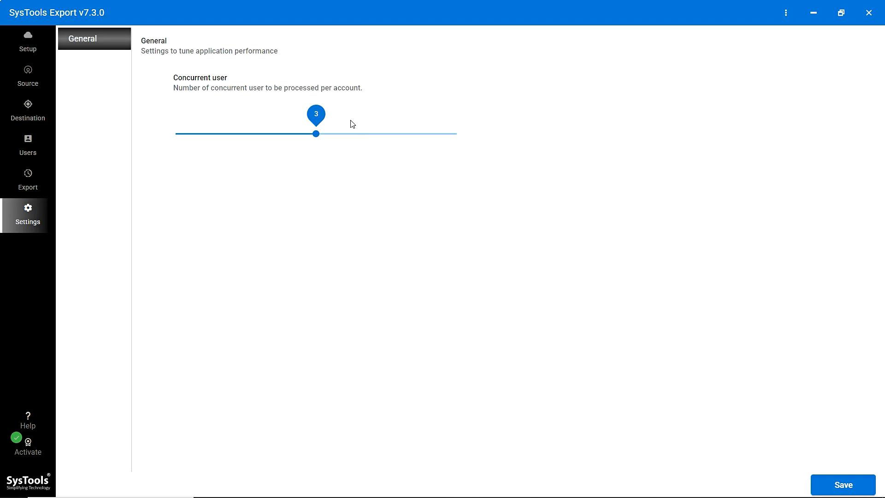
{"action": "left_click_drag", "start_coordinate": [315, 133], "coordinate": [461, 133]}
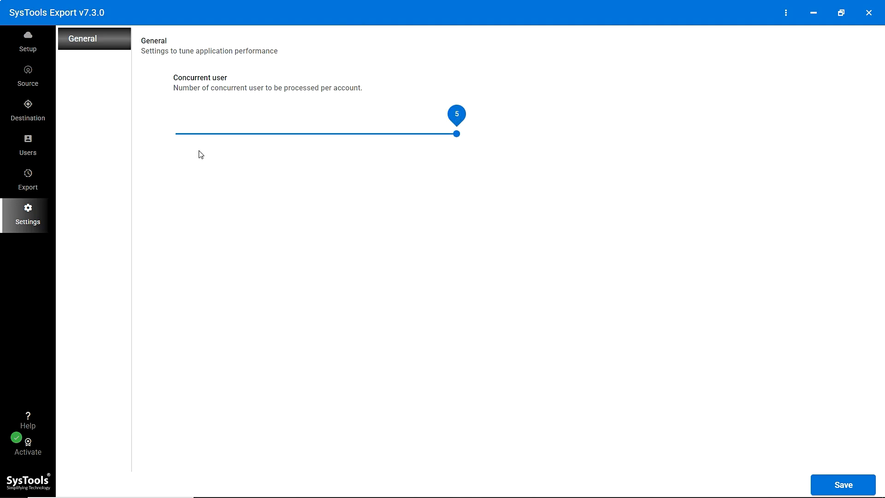
Step: Start the export for the validated user from the user list and acknowledge the start
{"action": "left_click", "coordinate": [28, 146]}
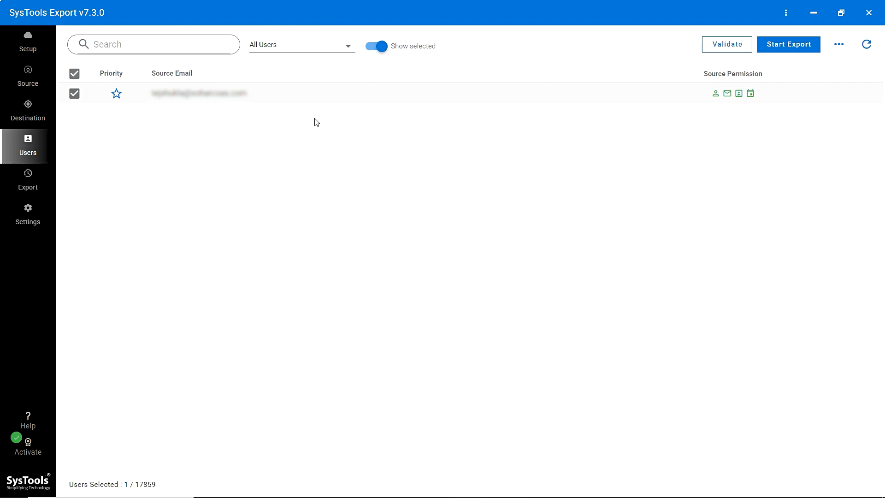
{"action": "left_click", "coordinate": [787, 54]}
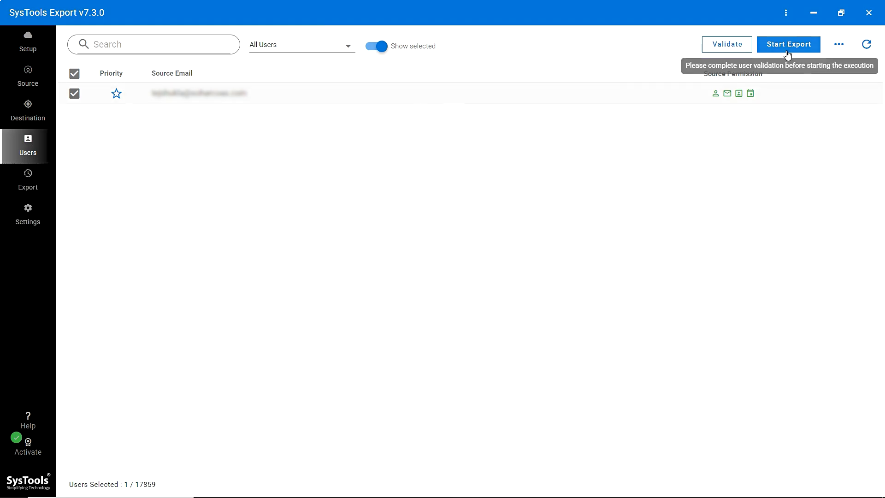
{"action": "left_click", "coordinate": [788, 52]}
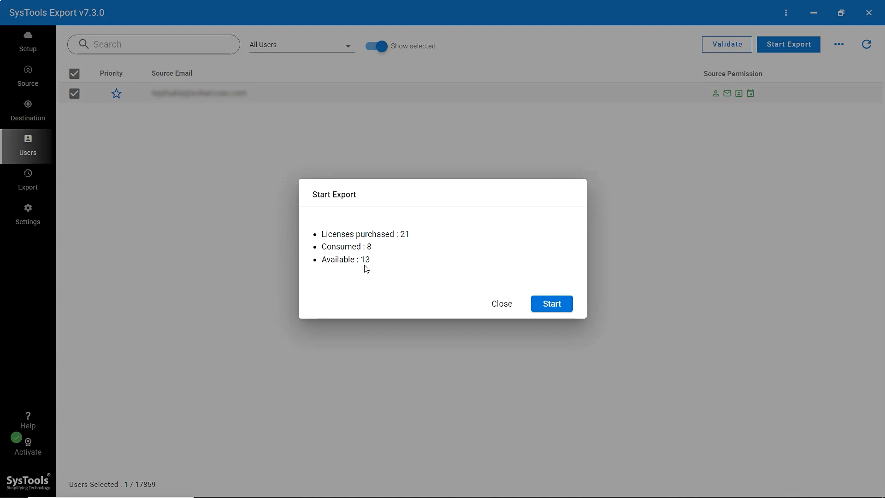
{"action": "left_click", "coordinate": [553, 306]}
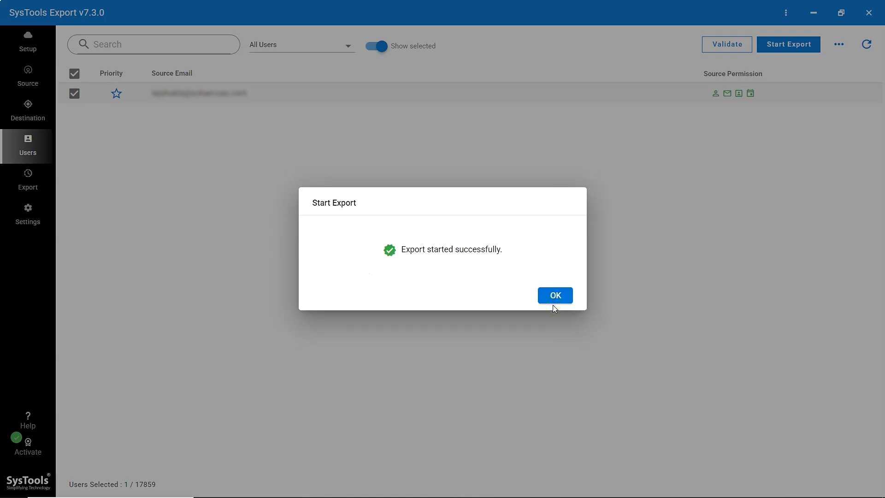
{"action": "left_click", "coordinate": [552, 300]}
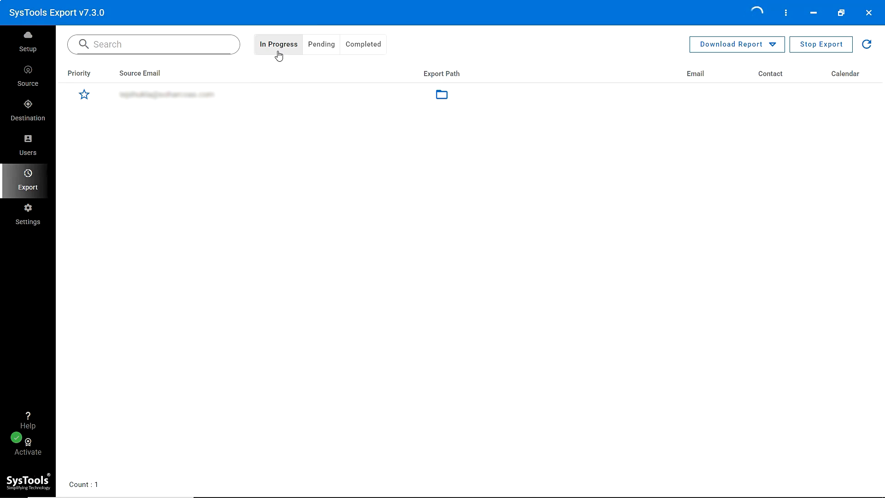
Step: Check the pending, in-progress and completed export lists and review the options for re-running the export
{"action": "left_click", "coordinate": [316, 56]}
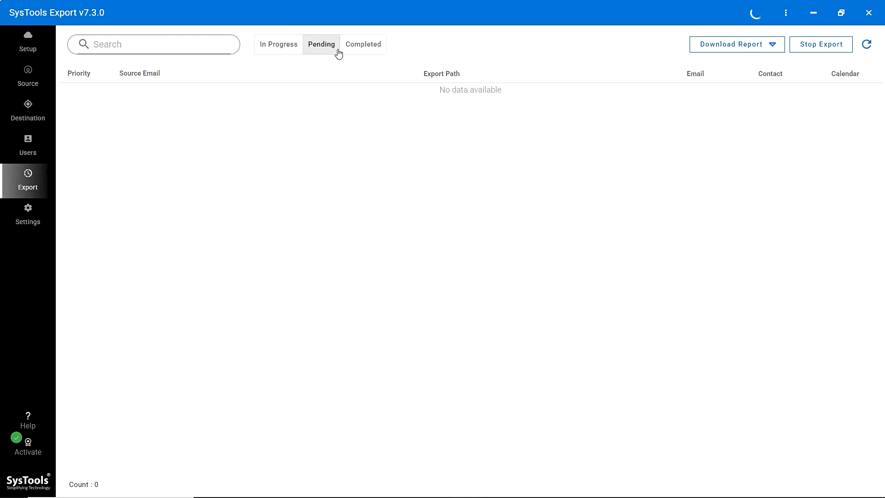
{"action": "left_click", "coordinate": [367, 51]}
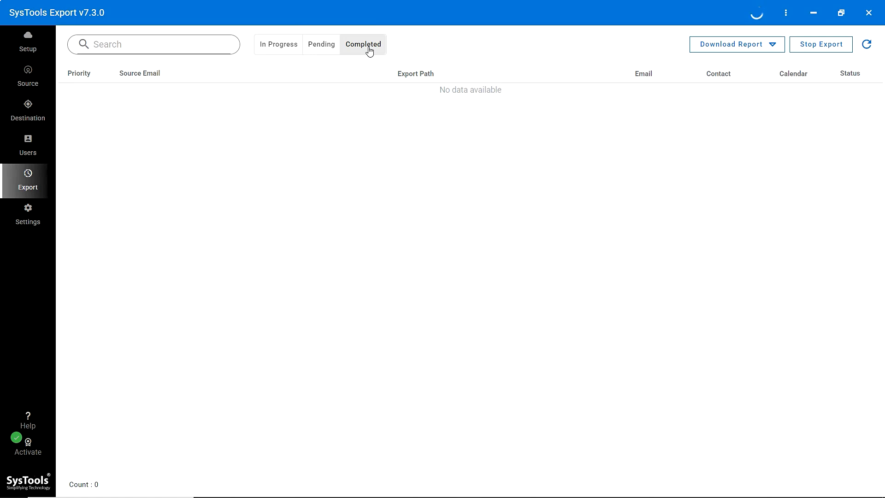
{"action": "left_click", "coordinate": [285, 51]}
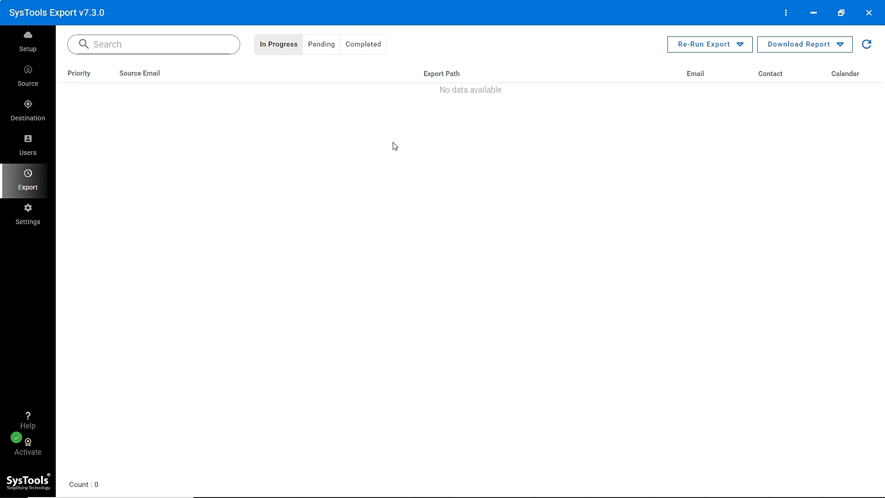
{"action": "left_click", "coordinate": [362, 50]}
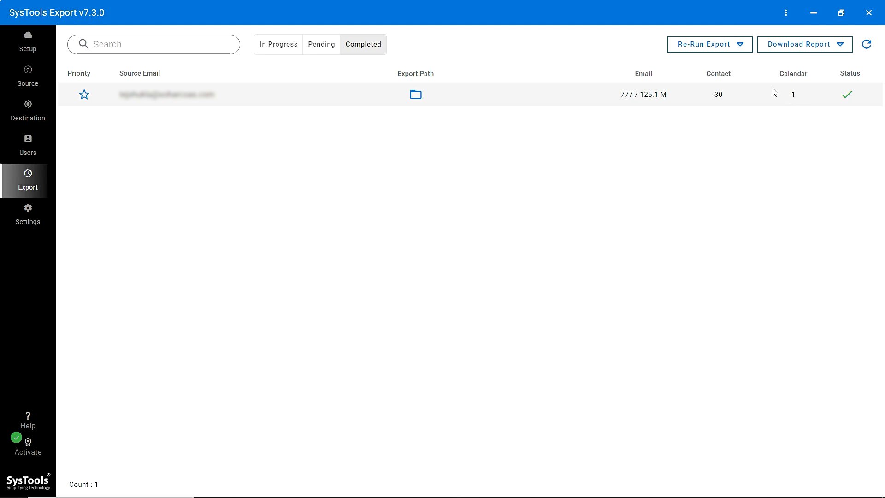
{"action": "left_click", "coordinate": [740, 46]}
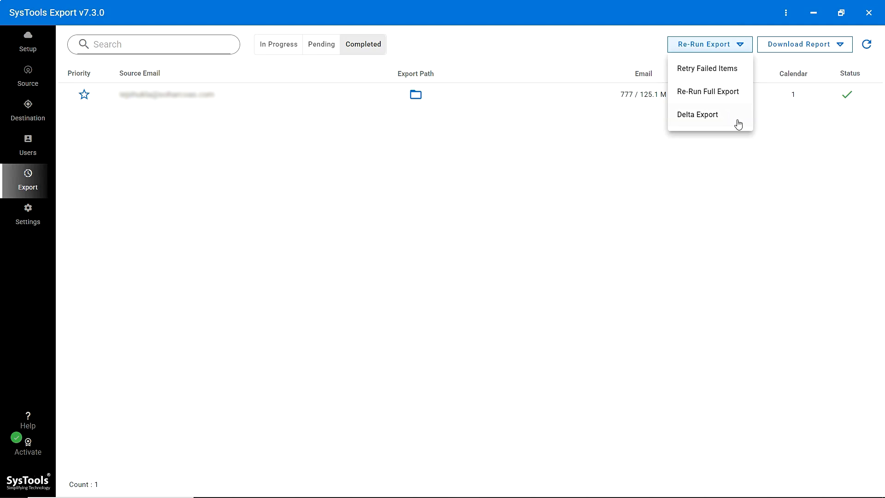
{"action": "left_click", "coordinate": [760, 152]}
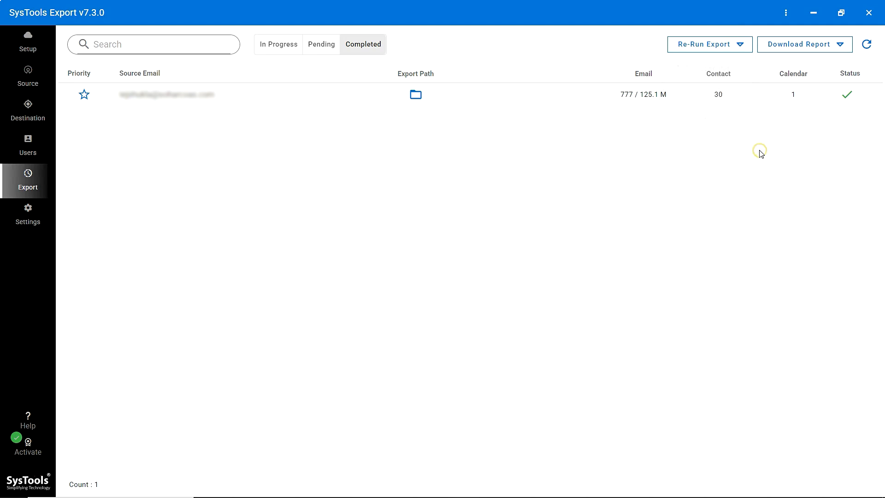
Step: Save the export summary report as a CSV file in E:\Files and open it in Excel
{"action": "left_click", "coordinate": [829, 49]}
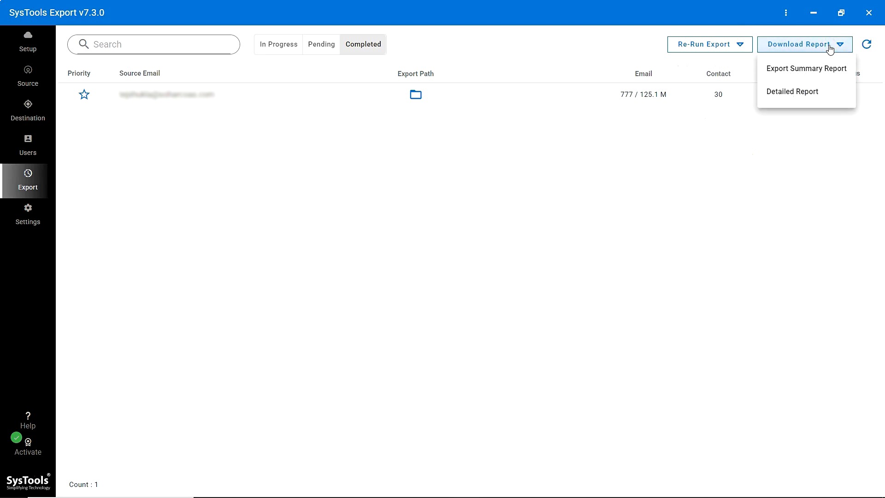
{"action": "left_click", "coordinate": [829, 69]}
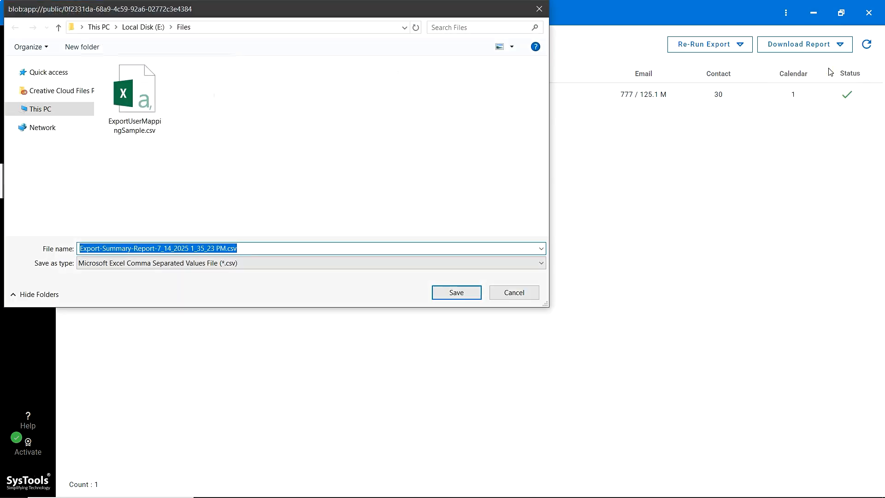
{"action": "left_click", "coordinate": [467, 292]}
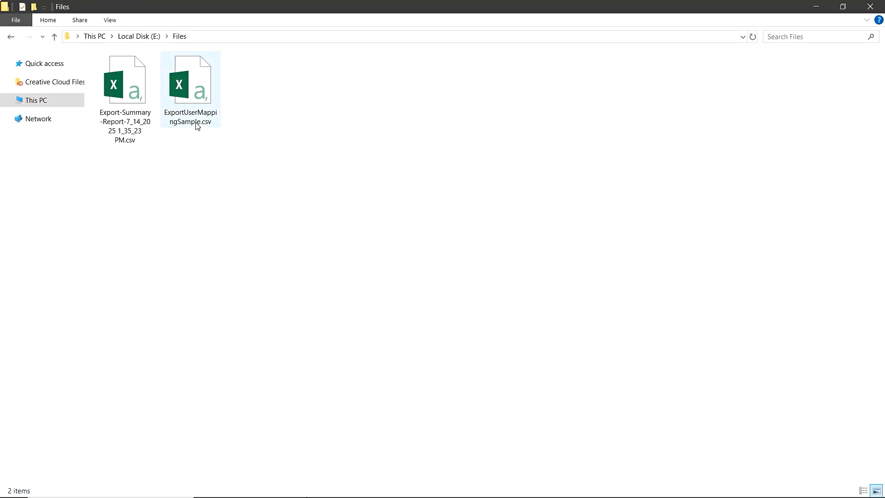
{"action": "double_click", "coordinate": [127, 97]}
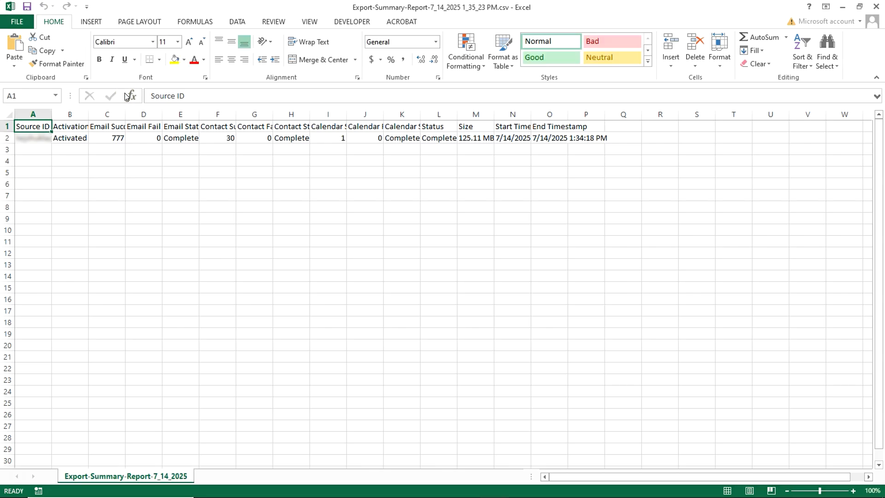
{"action": "left_click", "coordinate": [339, 192]}
{"action": "scroll", "coordinate": [341, 193], "scroll_direction": "up", "scroll_amount": 3, "text": "ctrl"}
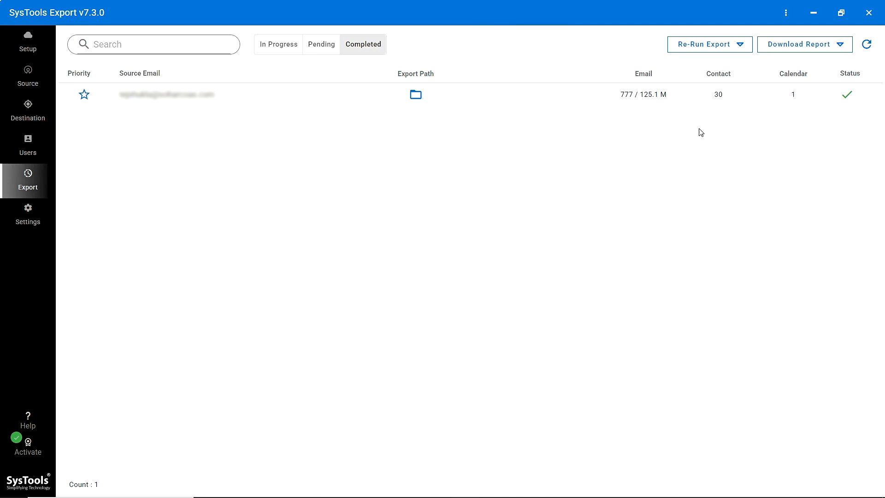
Step: Generate the detailed report for the exported user and save it as a ZIP archive in E:\Files
{"action": "left_click", "coordinate": [832, 45]}
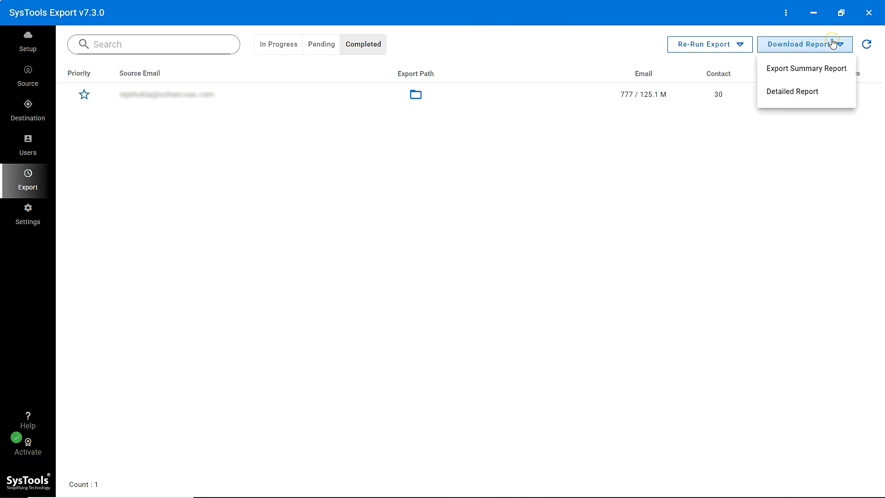
{"action": "left_click", "coordinate": [828, 94]}
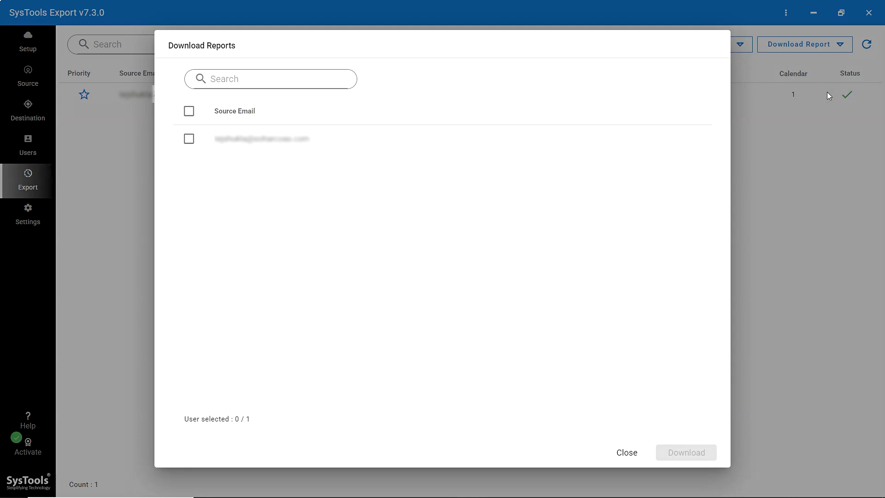
{"action": "left_click", "coordinate": [190, 141]}
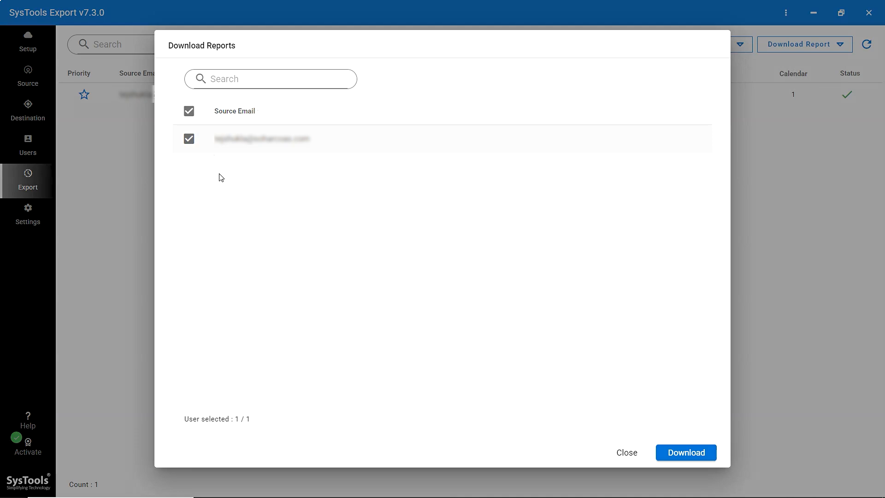
{"action": "left_click", "coordinate": [694, 453]}
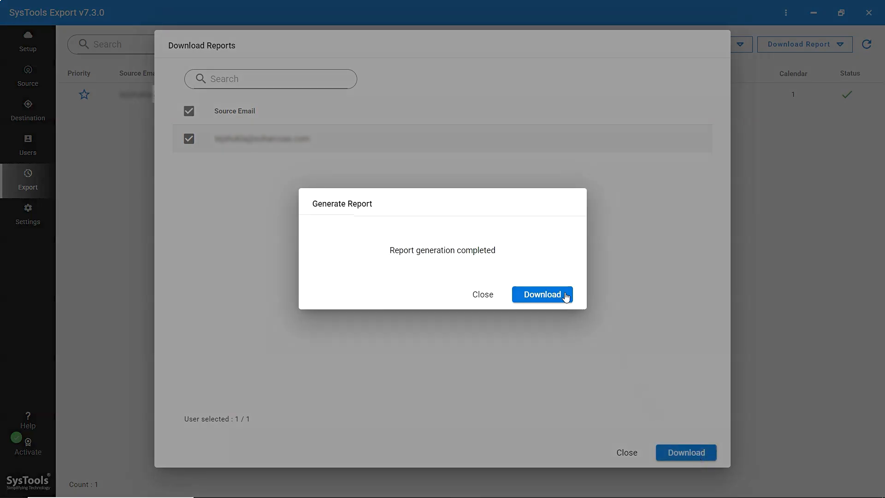
{"action": "left_click", "coordinate": [563, 295]}
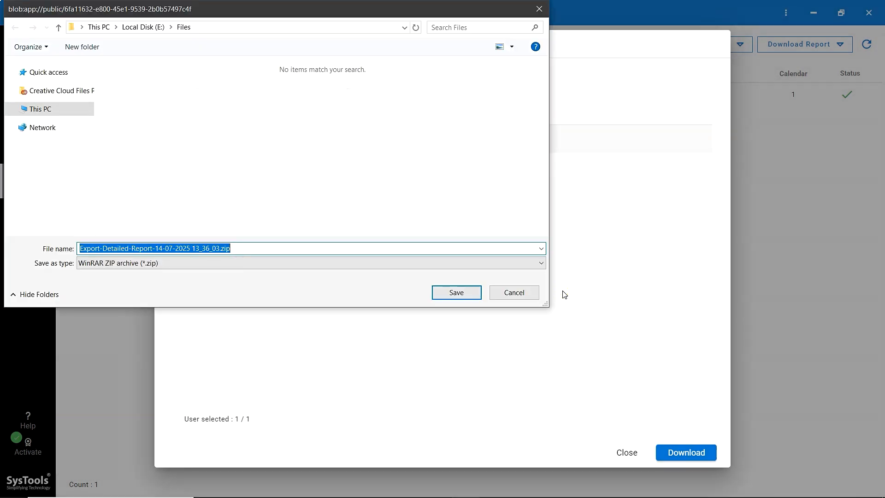
{"action": "left_click", "coordinate": [462, 294]}
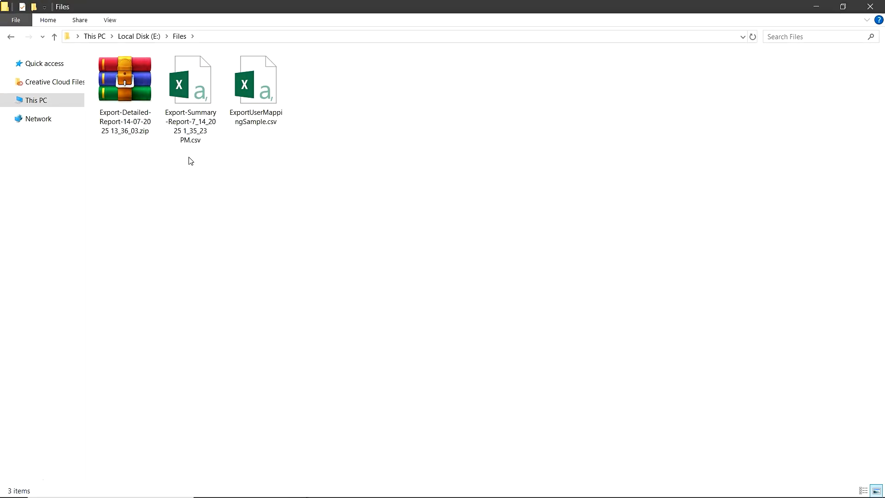
Step: Extract the detailed report archive in File Explorer and review Email-Detailed-Summary-Report.csv from the extracted user folder in Excel
{"action": "right_click", "coordinate": [121, 104]}
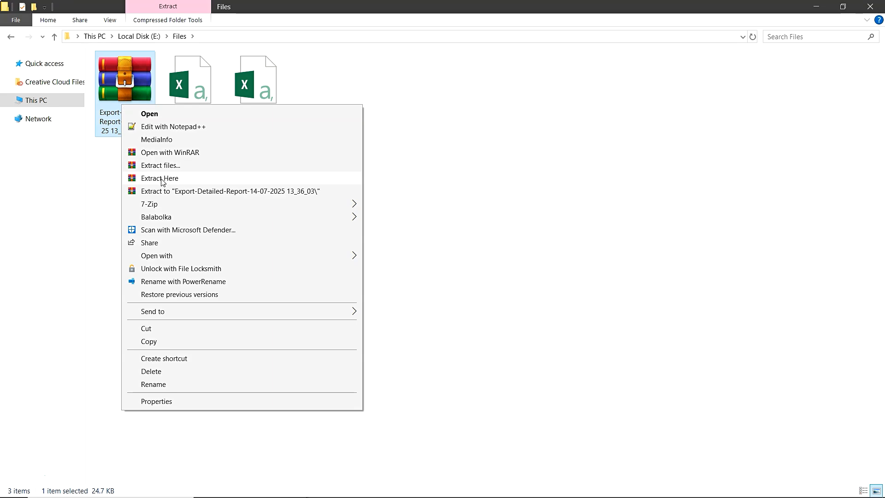
{"action": "left_click", "coordinate": [161, 178]}
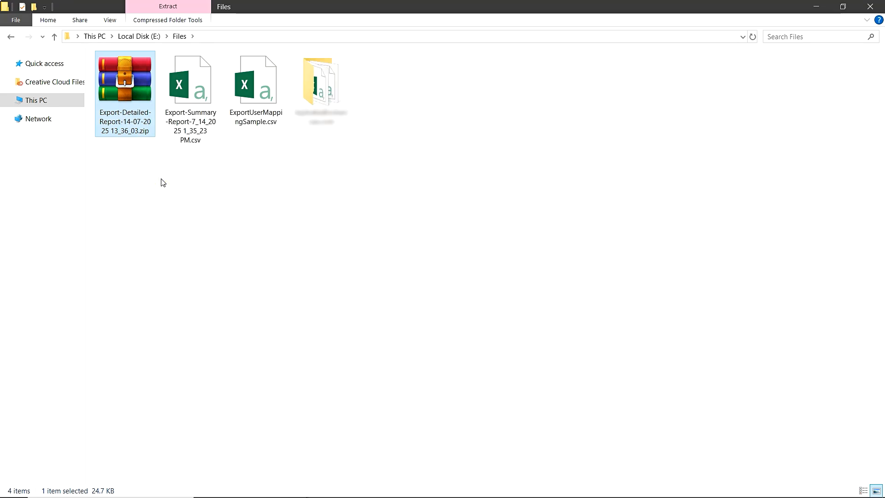
{"action": "double_click", "coordinate": [307, 83]}
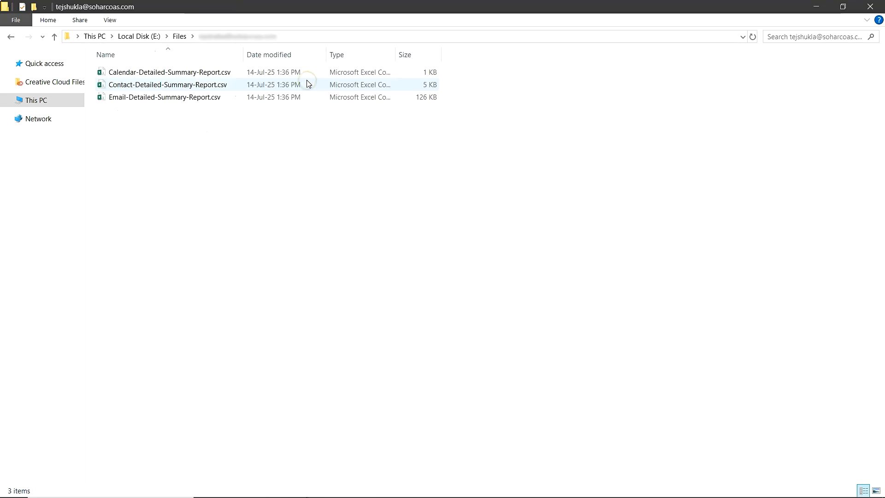
{"action": "double_click", "coordinate": [252, 97]}
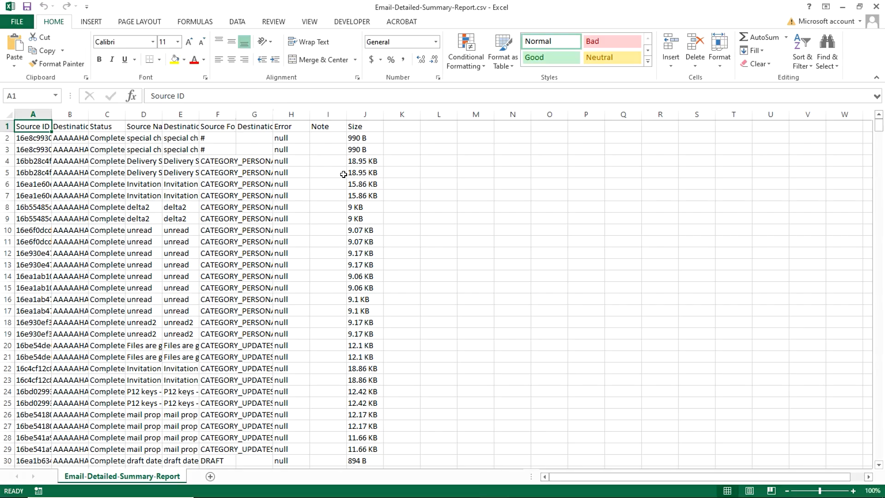
{"action": "scroll", "coordinate": [376, 187], "scroll_direction": "down", "scroll_amount": 13}
{"action": "scroll", "coordinate": [378, 191], "scroll_direction": "down", "scroll_amount": 1}
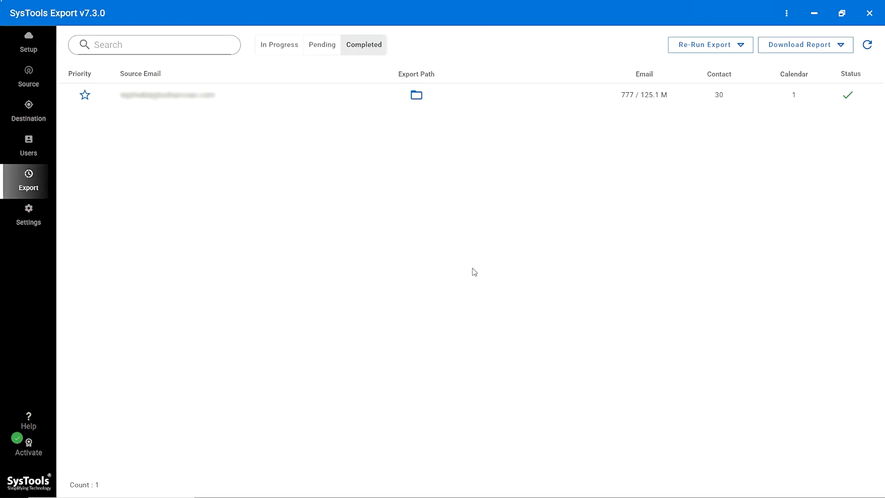
Step: Review the application's help topics and its additional support and information options, closing each without choosing anything
{"action": "left_click", "coordinate": [28, 419]}
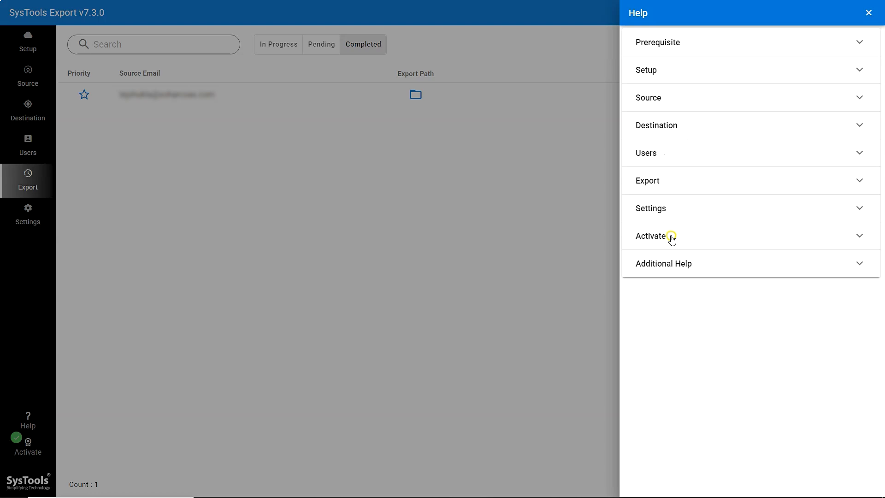
{"action": "left_click", "coordinate": [461, 287]}
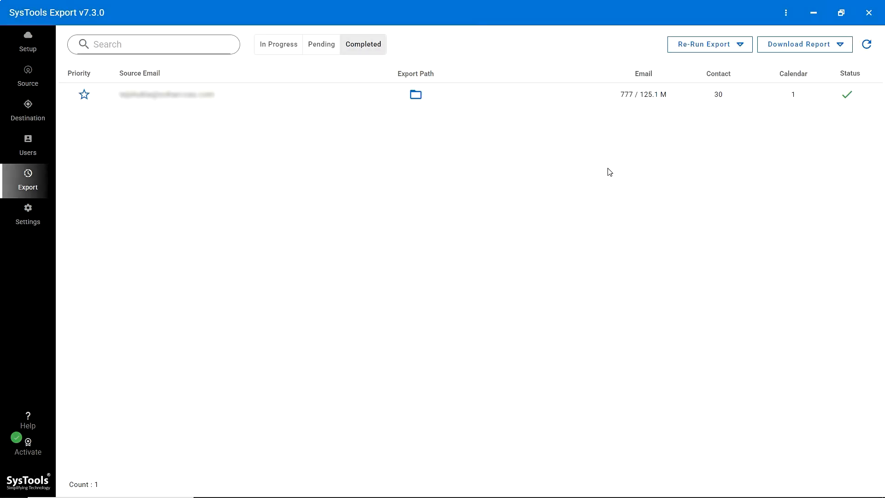
{"action": "left_click", "coordinate": [784, 14]}
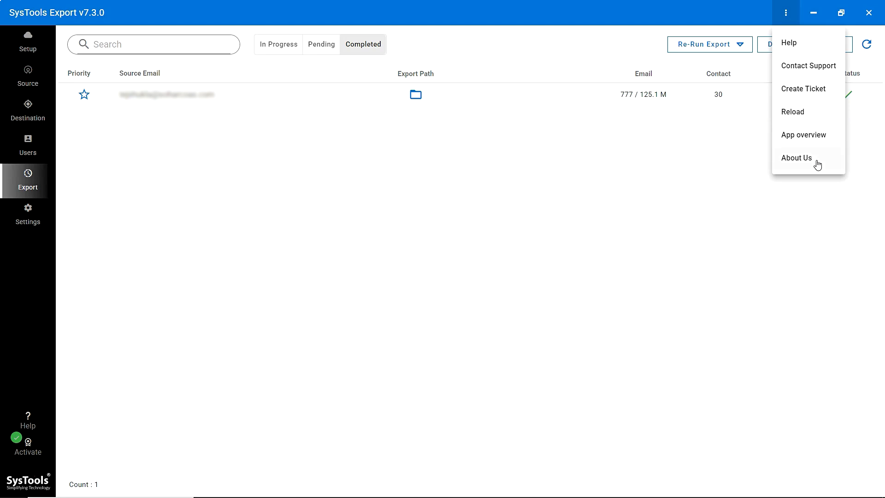
{"action": "left_click", "coordinate": [440, 240]}
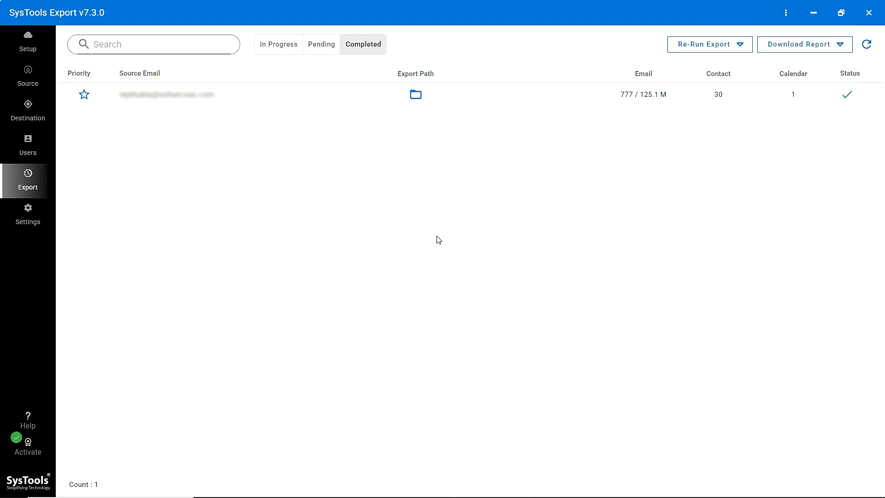